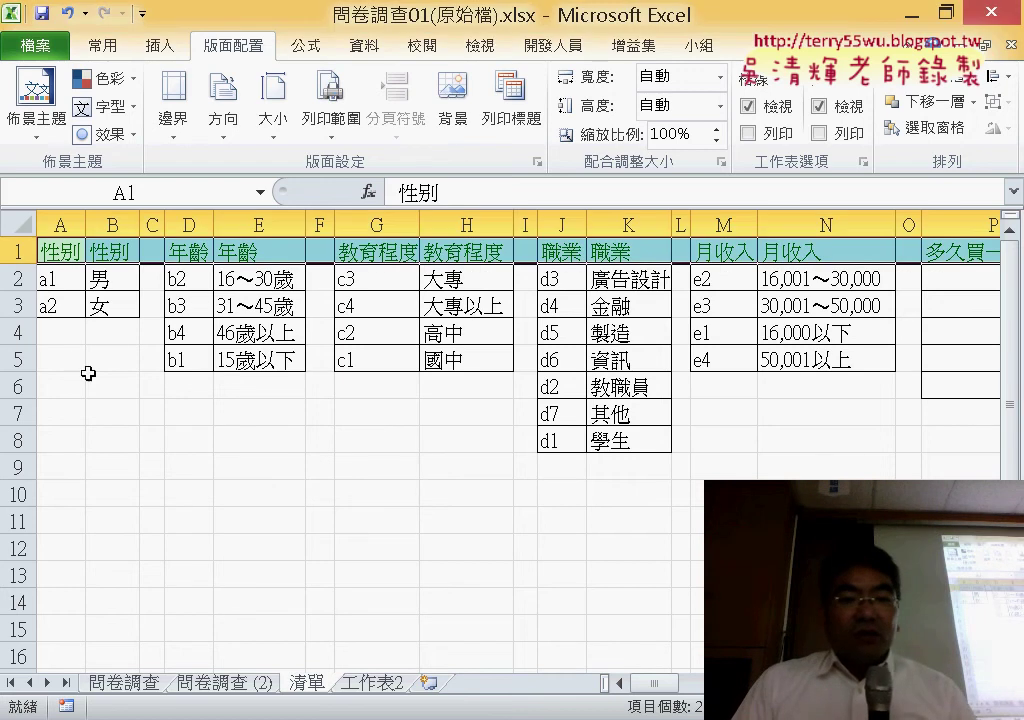
# On 問卷調查 (2), open the Function Arguments for the gender VLOOKUP in B2
pyautogui.click(215, 682)
pyautogui.click(148, 280)
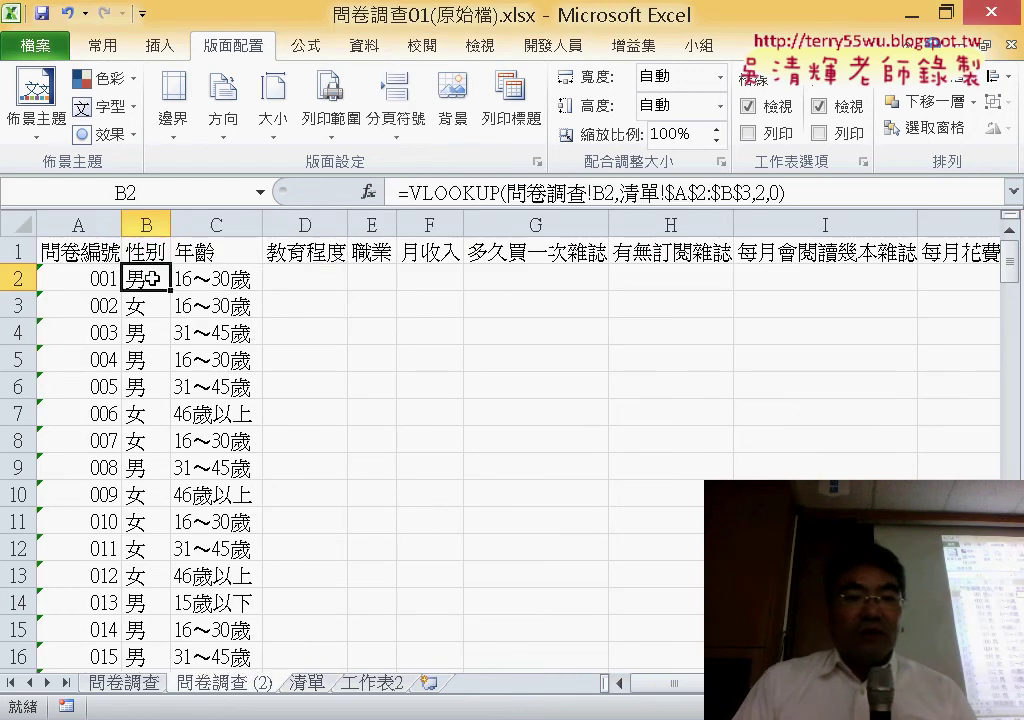
pyautogui.click(451, 199)
pyautogui.click(369, 192)
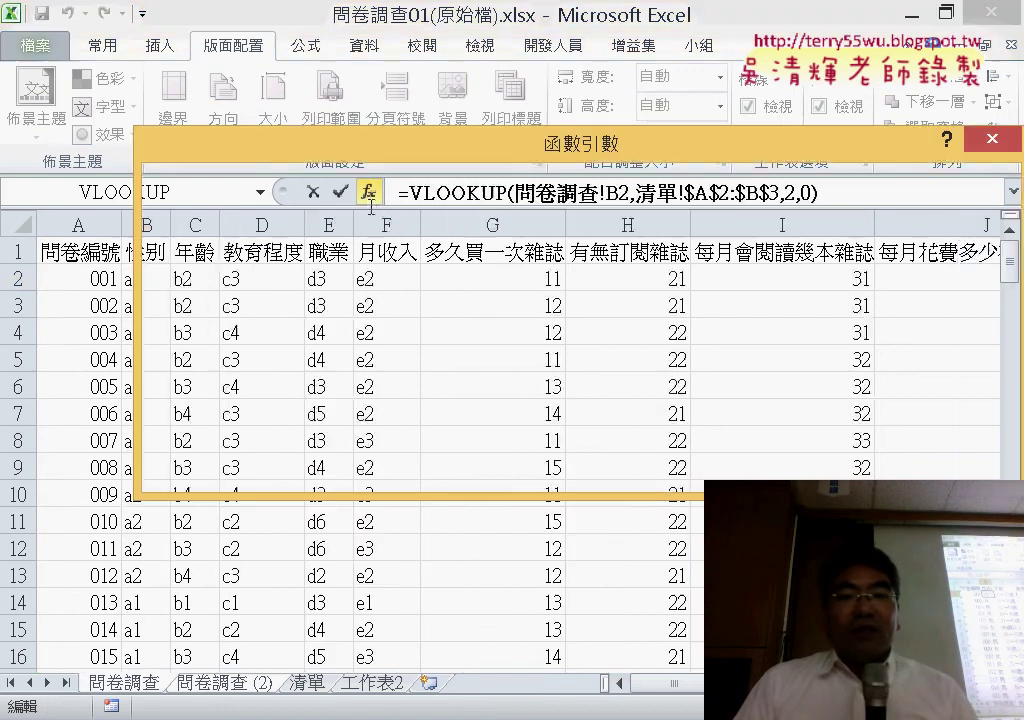
pyautogui.click(449, 232)
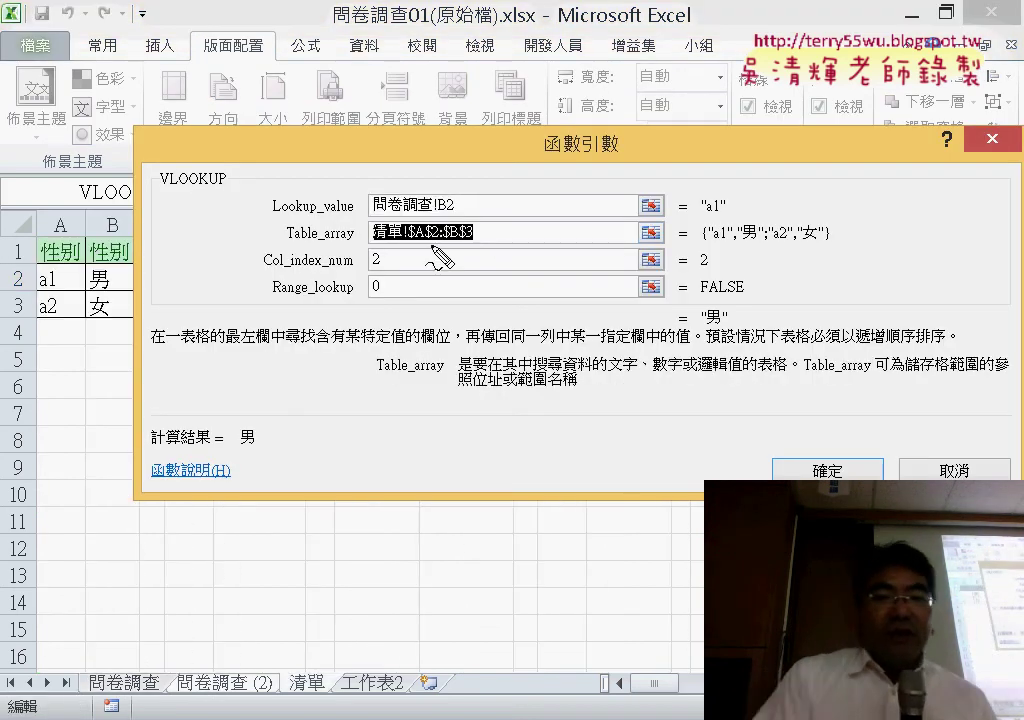
# Review how Table_array points to 清單!$A$2:$B$3, then close the dialog keeping the formula
pyautogui.moveTo(405, 242)
pyautogui.mouseDown()
pyautogui.moveTo(372, 242)
pyautogui.moveTo(485, 252)
pyautogui.mouseUp()
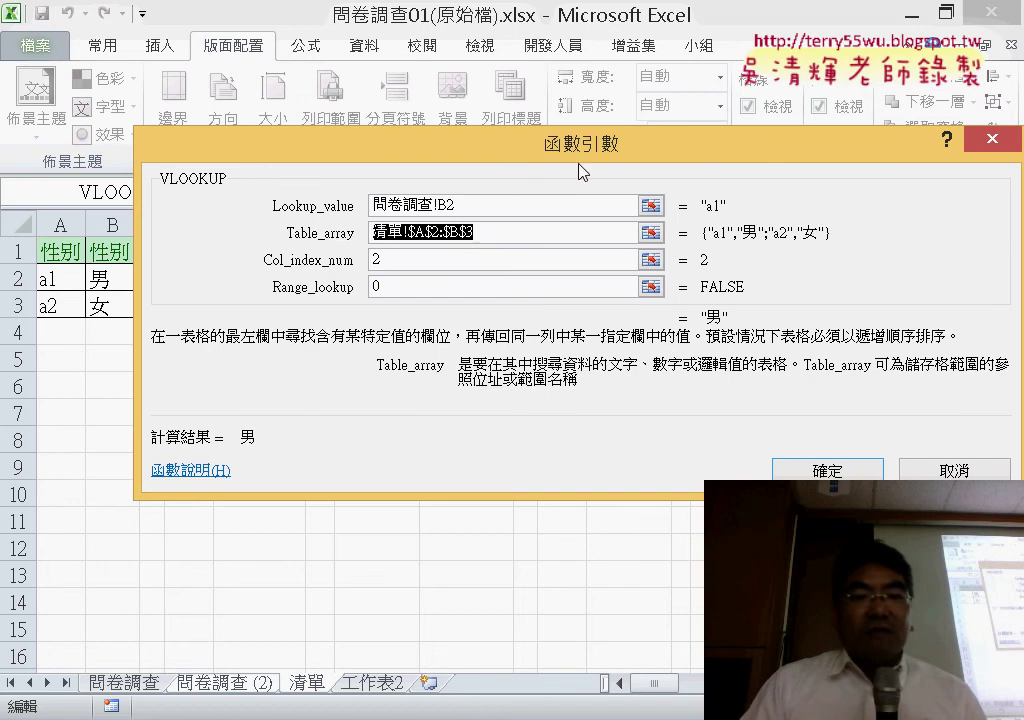
pyautogui.moveTo(574, 160); pyautogui.dragTo(736, 160)
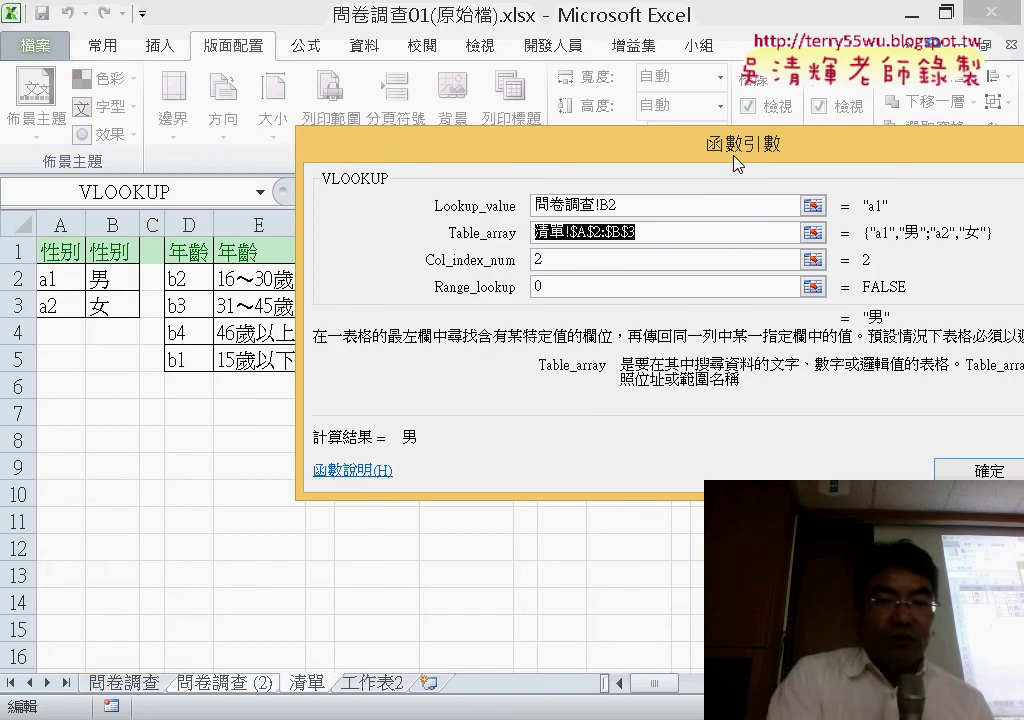
pyautogui.moveTo(630, 238); pyautogui.dragTo(527, 238)
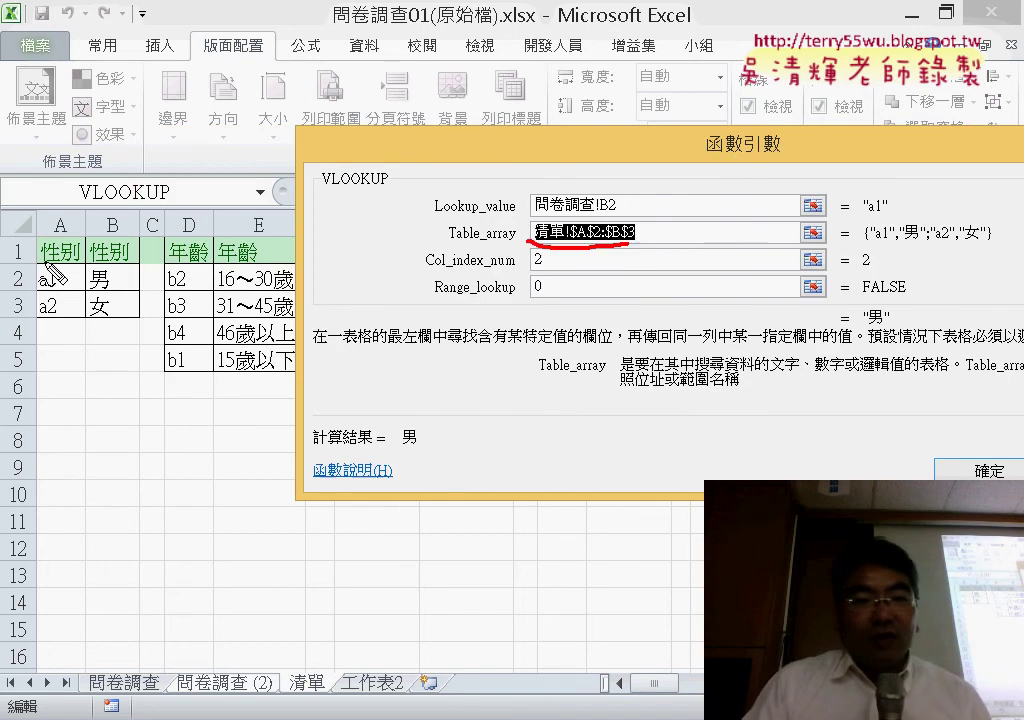
pyautogui.moveTo(33, 238); pyautogui.dragTo(28, 310)
pyautogui.moveTo(85, 266); pyautogui.dragTo(38, 316)
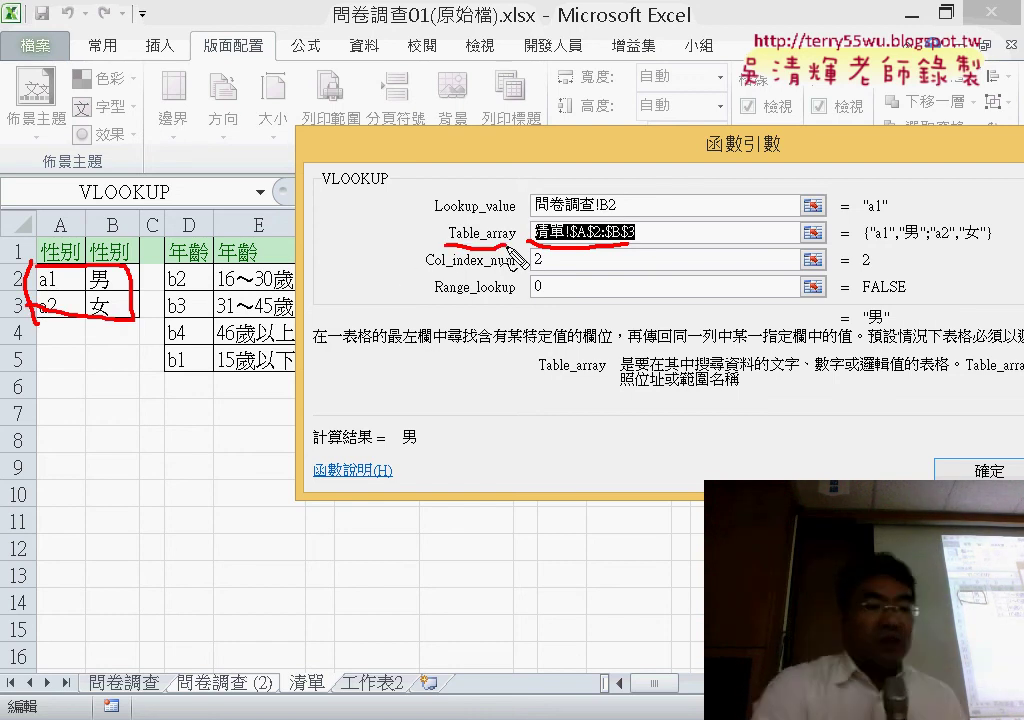
pyautogui.press('Escape')
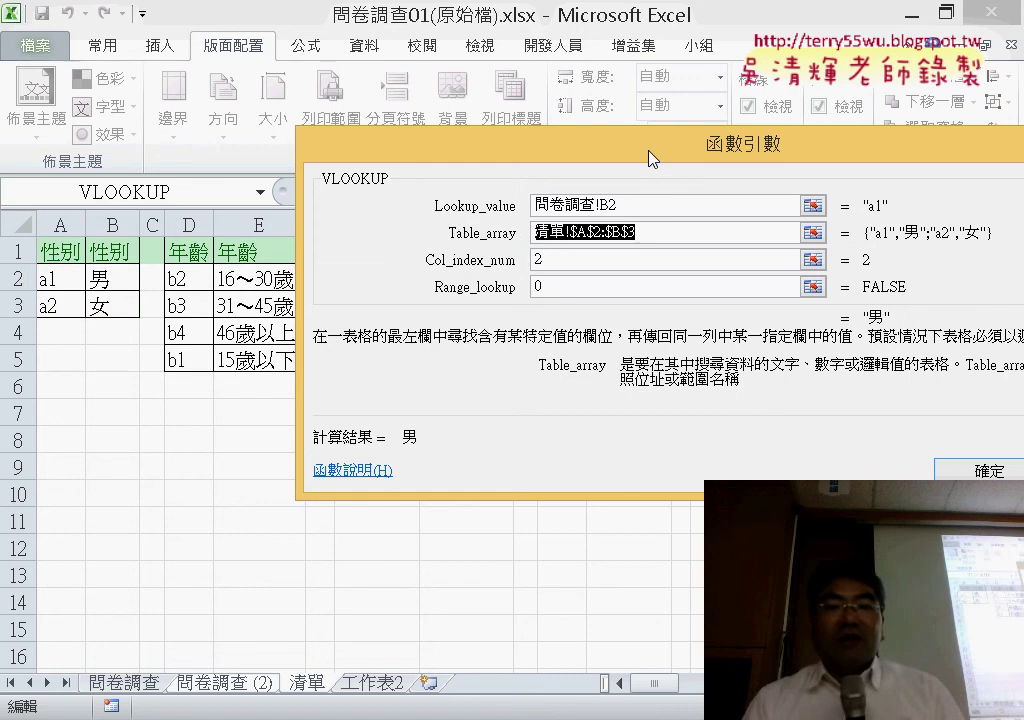
pyautogui.moveTo(648, 150); pyautogui.dragTo(496, 169)
pyautogui.press('Return')
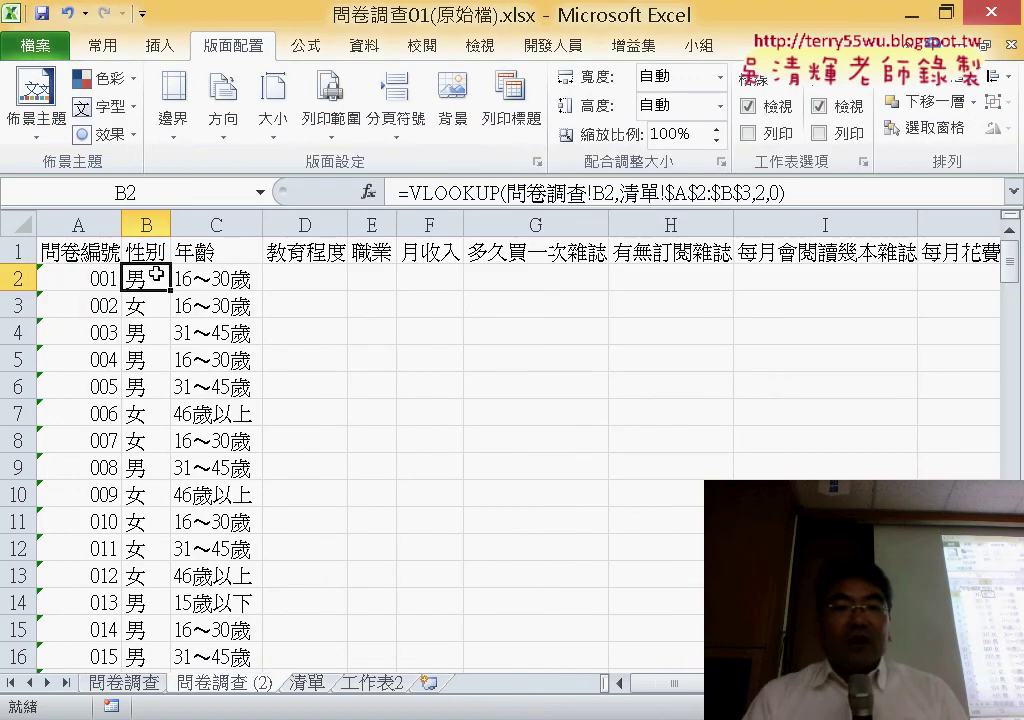
# On the 清單 sheet, look over the gender table and its header text 性別 in A1
pyautogui.click(308, 683)
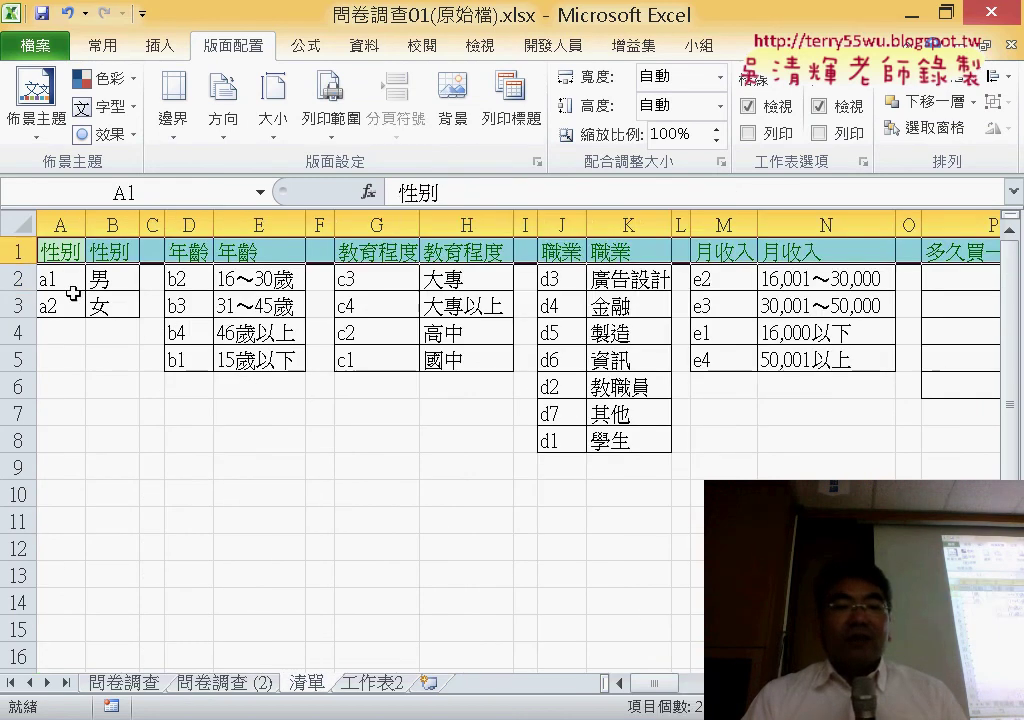
pyautogui.moveTo(78, 278); pyautogui.dragTo(104, 310)
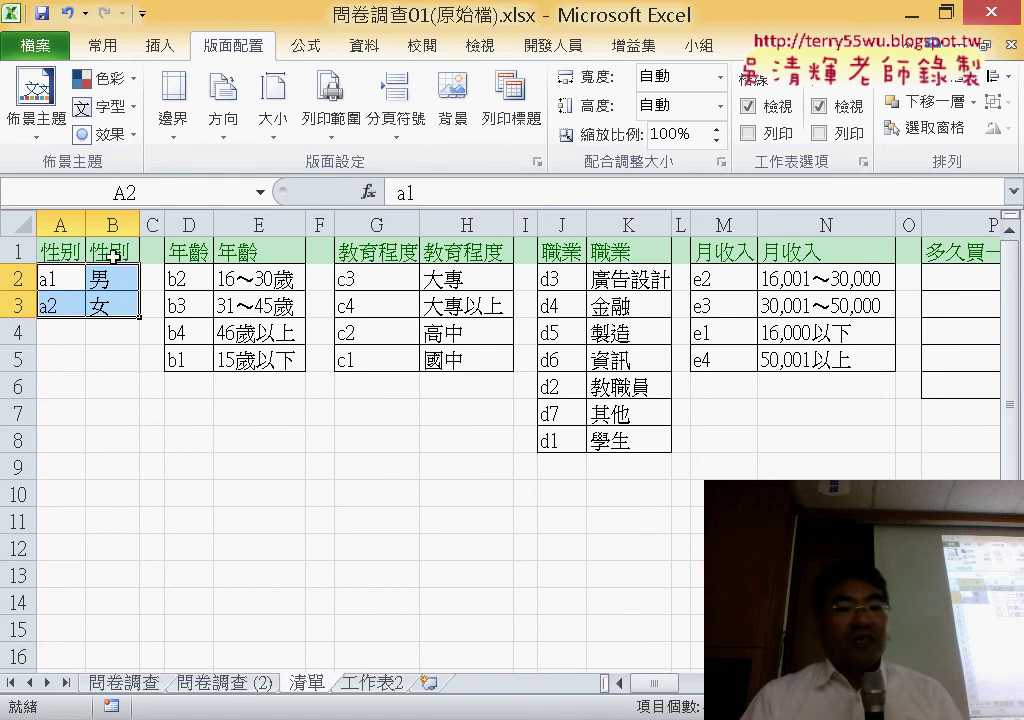
pyautogui.moveTo(85, 224); pyautogui.dragTo(90, 224)
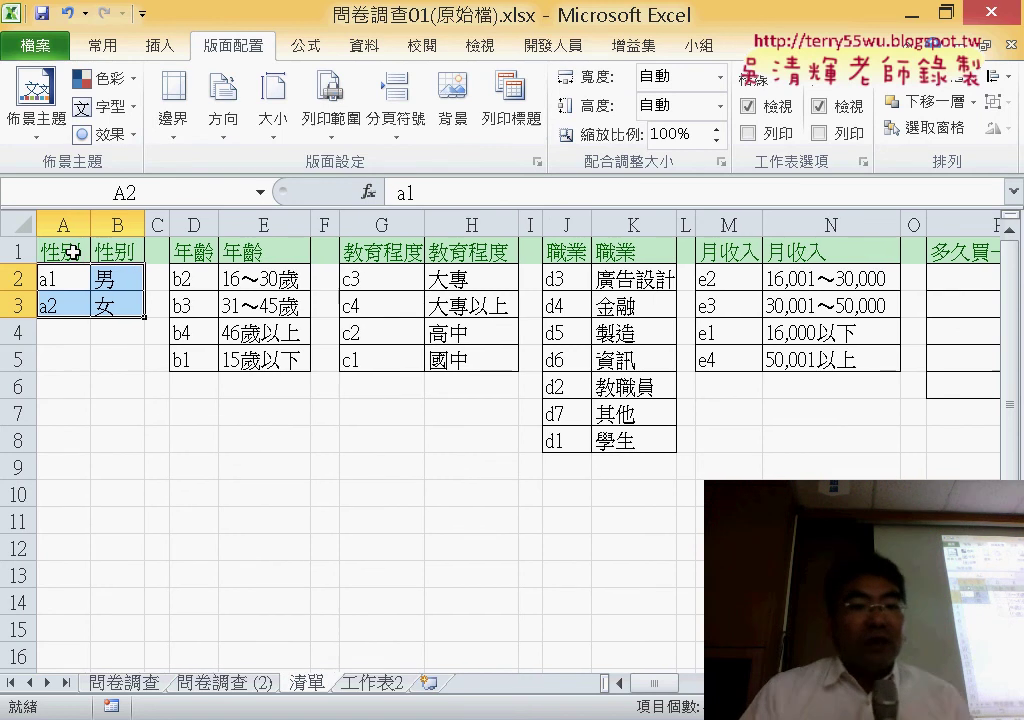
pyautogui.click(73, 252)
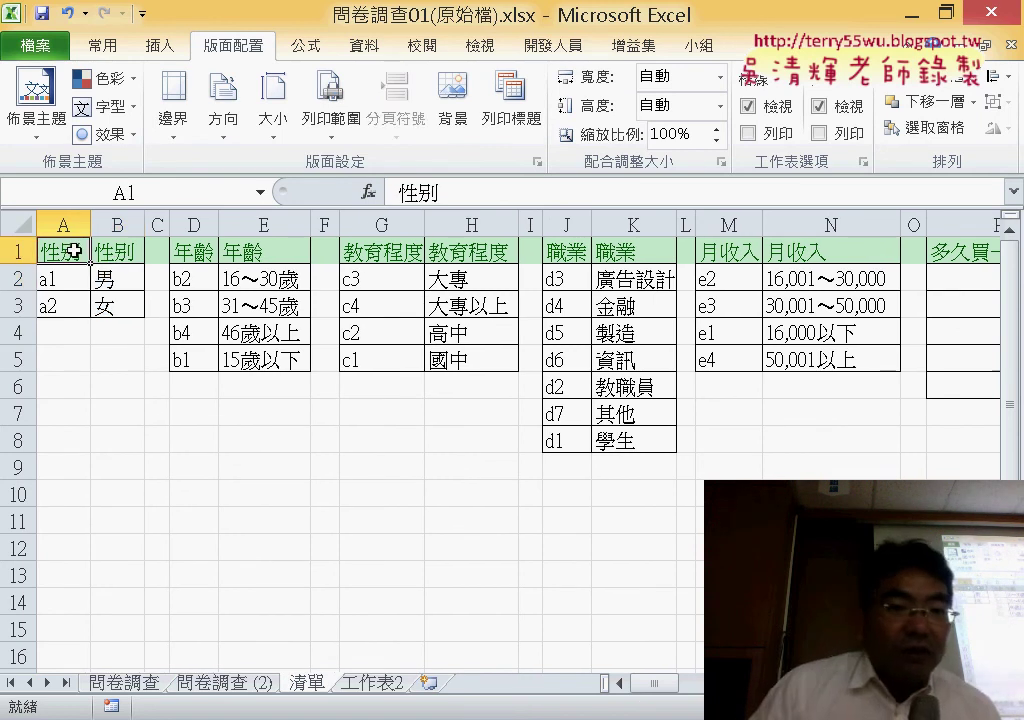
pyautogui.doubleClick(78, 251)
pyautogui.moveTo(78, 251); pyautogui.dragTo(42, 250)
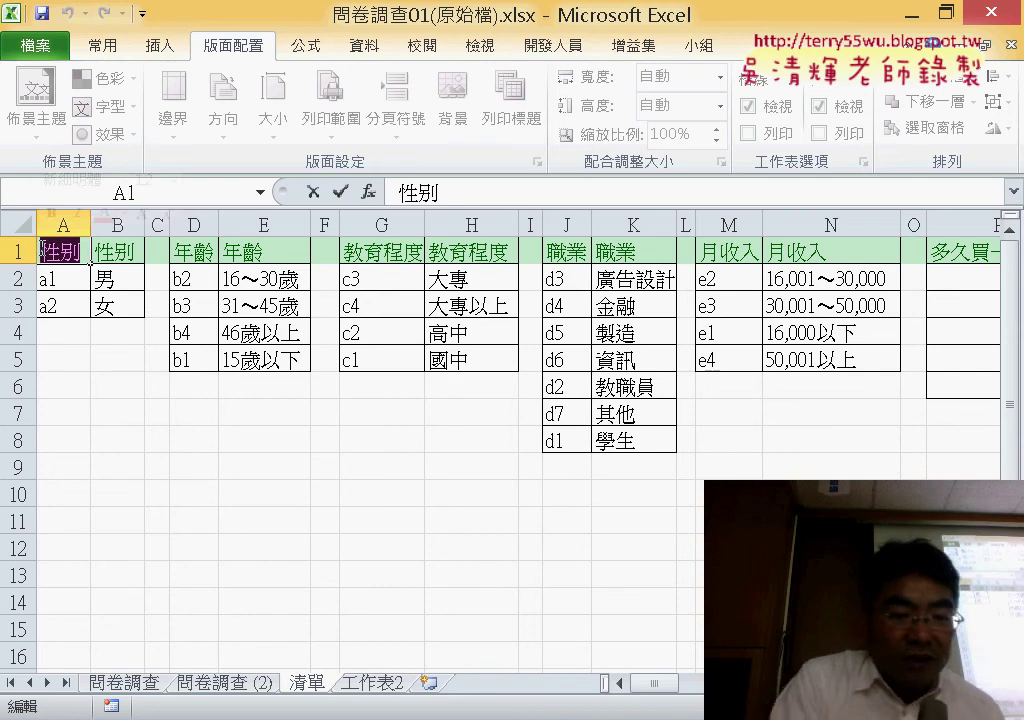
pyautogui.click(188, 424)
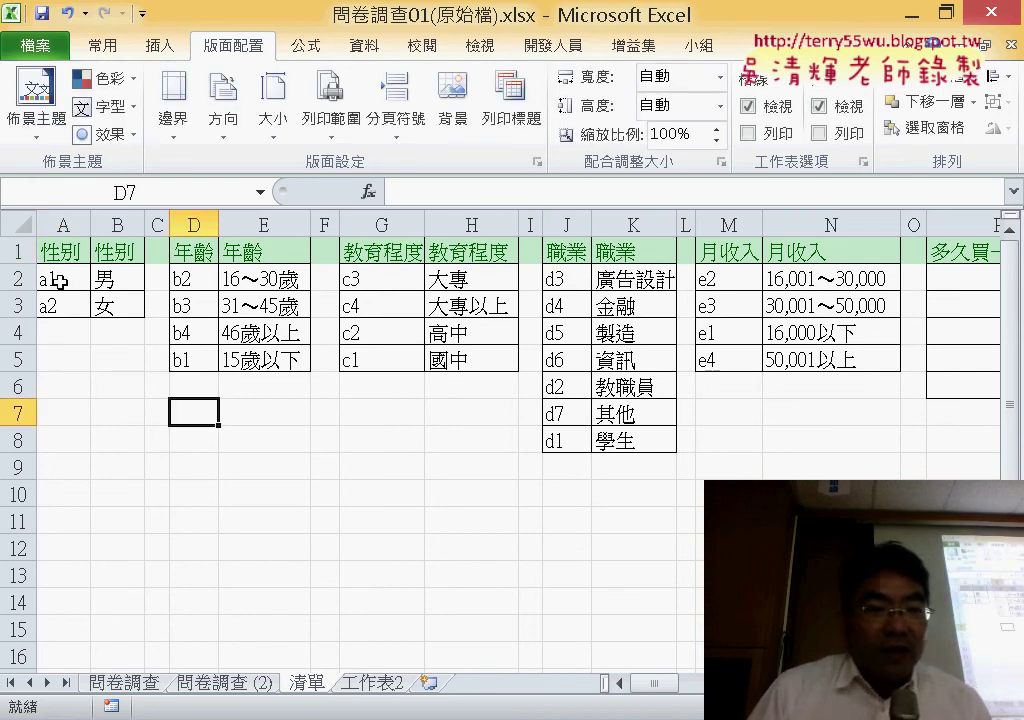
# Name the gender lookup range A2:B3 as 性別 in the Name Box
pyautogui.moveTo(58, 280); pyautogui.dragTo(118, 311)
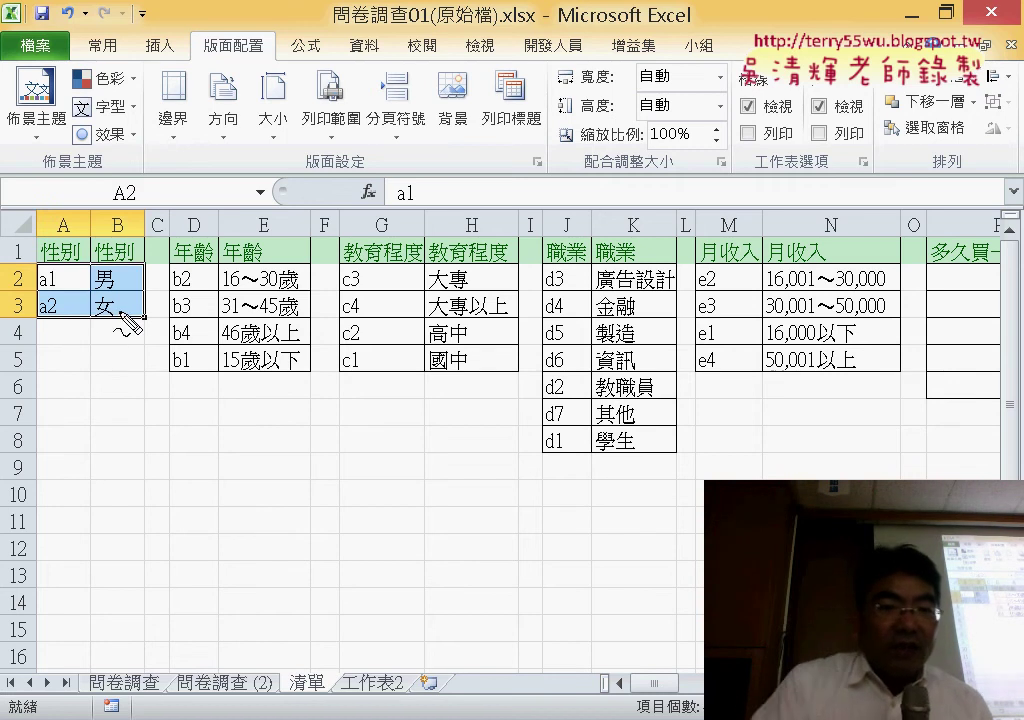
pyautogui.moveTo(143, 292); pyautogui.dragTo(143, 322)
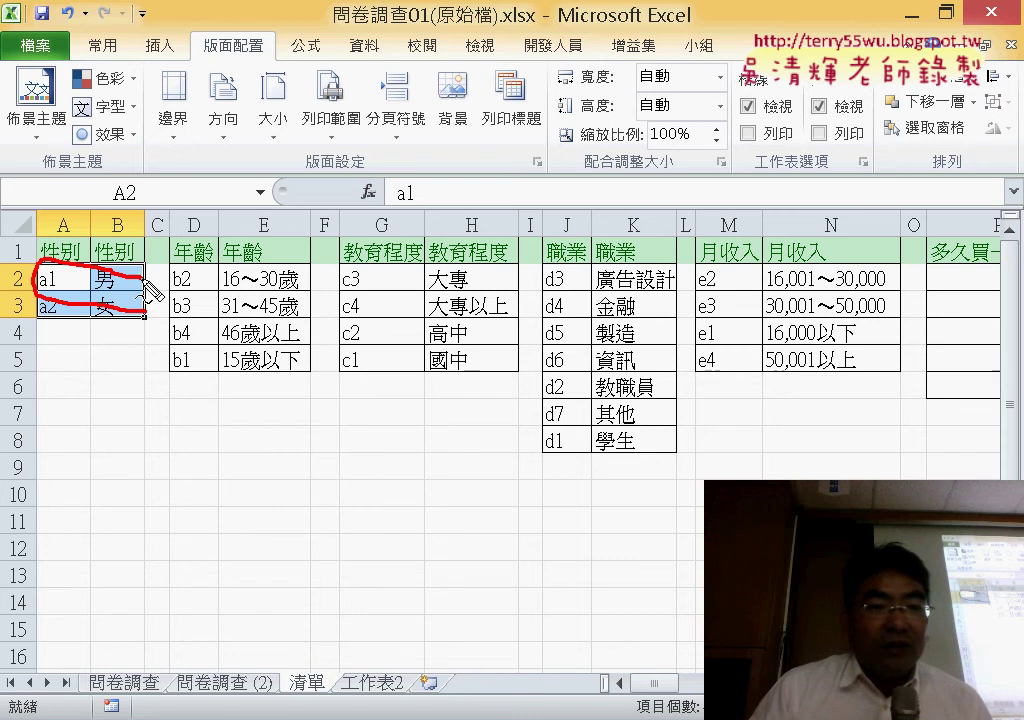
pyautogui.moveTo(128, 172); pyautogui.dragTo(135, 215)
pyautogui.moveTo(148, 300); pyautogui.dragTo(168, 295)
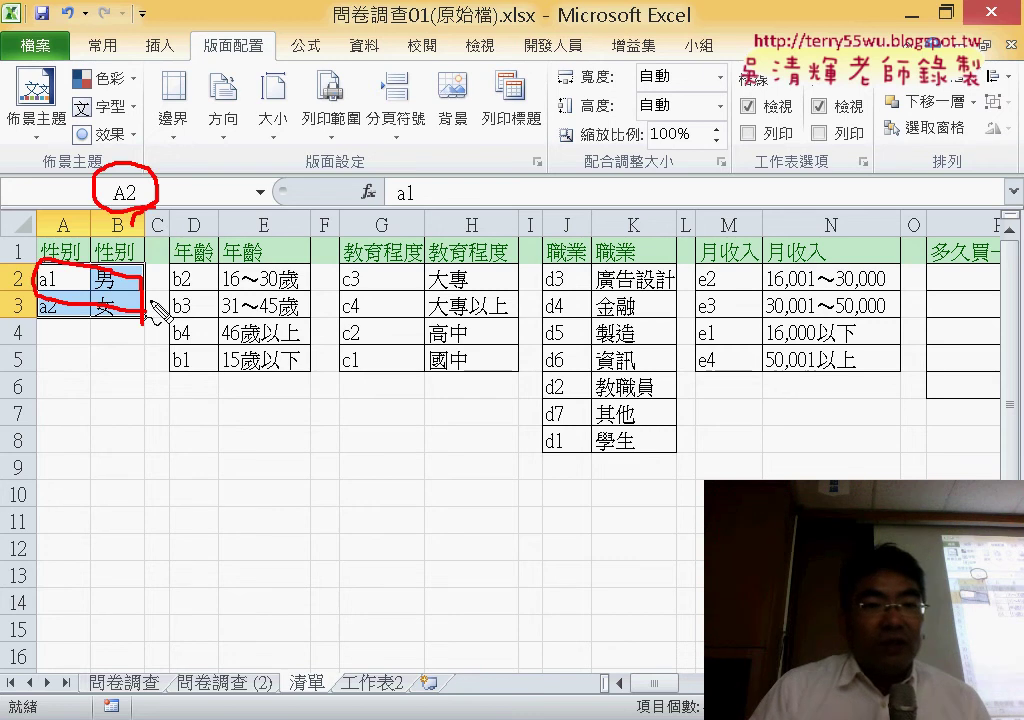
pyautogui.moveTo(185, 240)
pyautogui.mouseDown()
pyautogui.moveTo(173, 226)
pyautogui.moveTo(171, 246)
pyautogui.mouseUp()
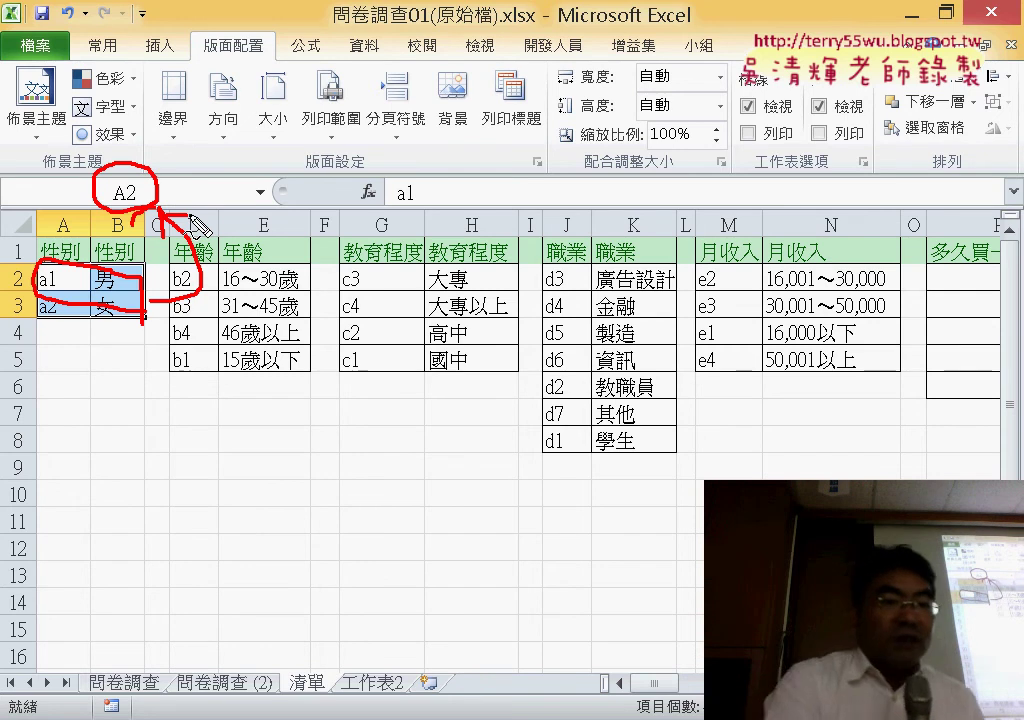
pyautogui.press('Escape')
pyautogui.click(190, 193)
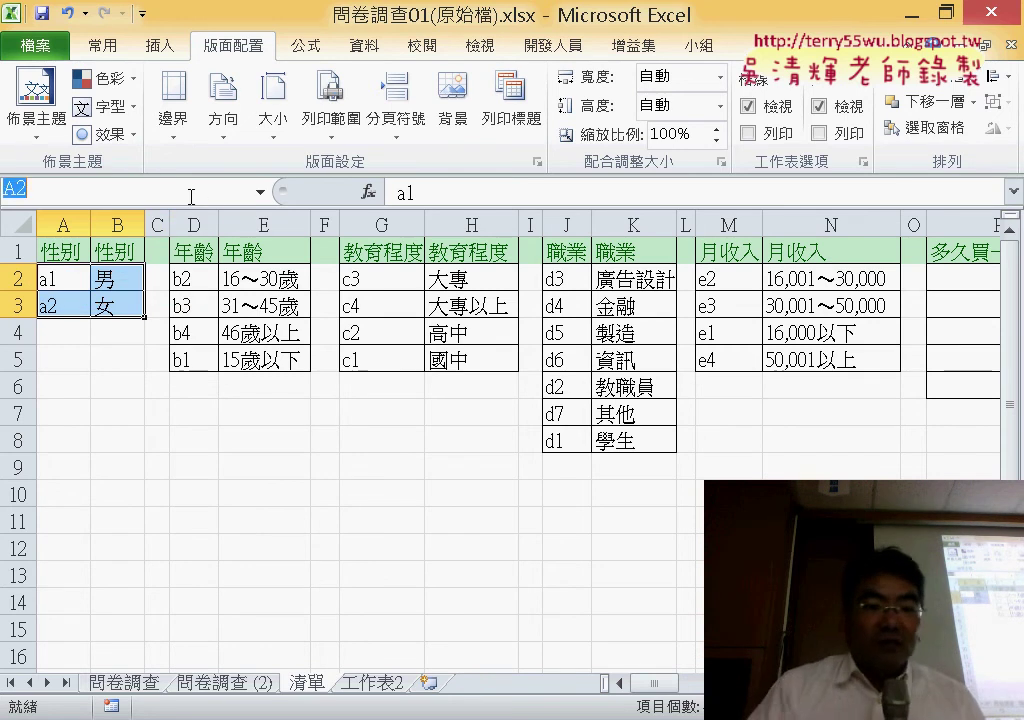
pyautogui.write('性別')
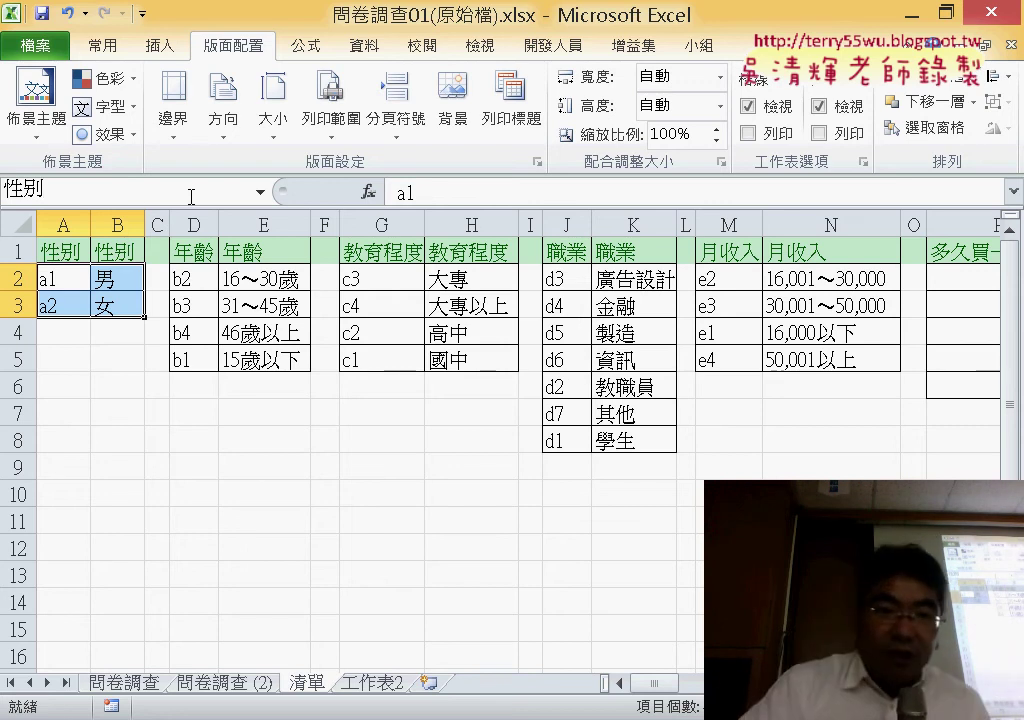
pyautogui.press('Return')
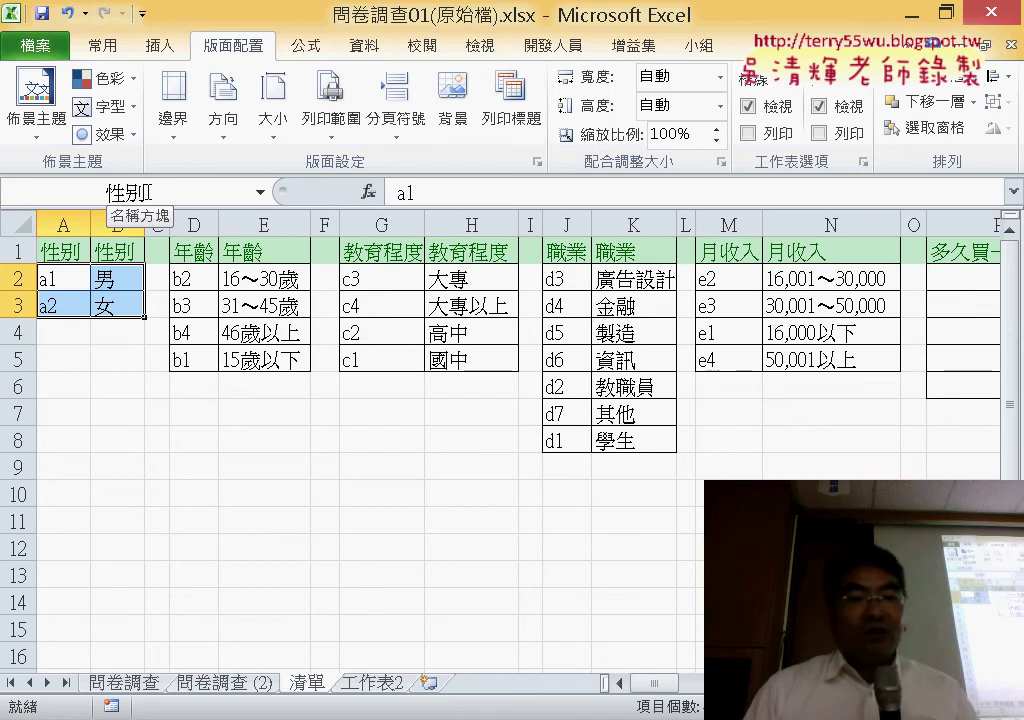
# Replace B2's table range with the name 性別, giving =VLOOKUP(問卷調查!B2,性別,2,0)
pyautogui.click(237, 684)
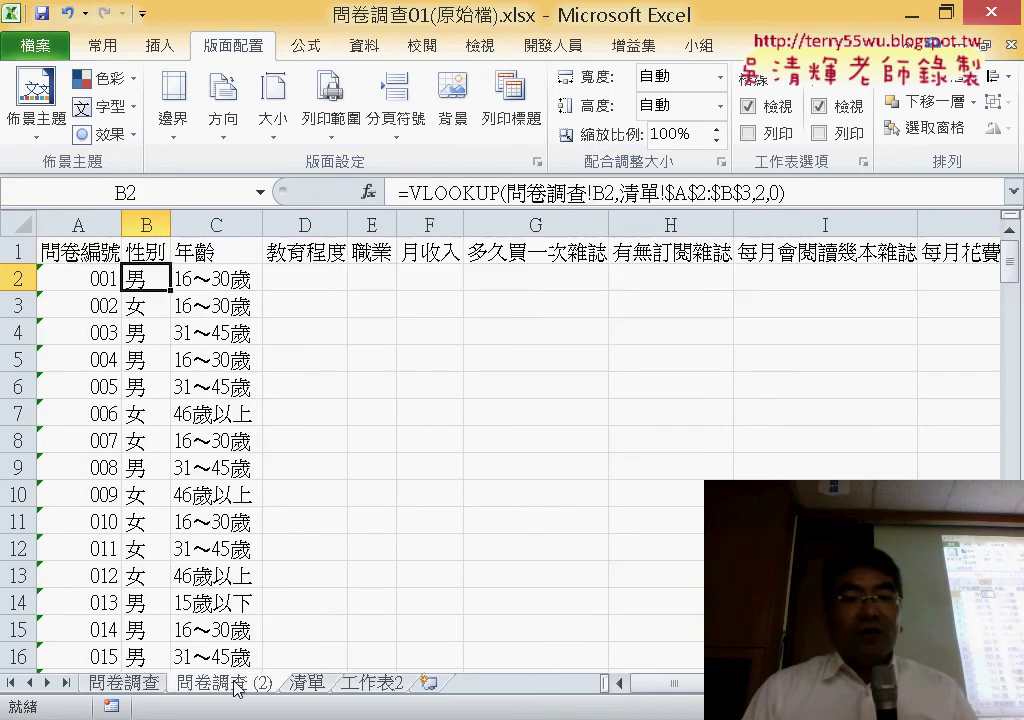
pyautogui.click(449, 192)
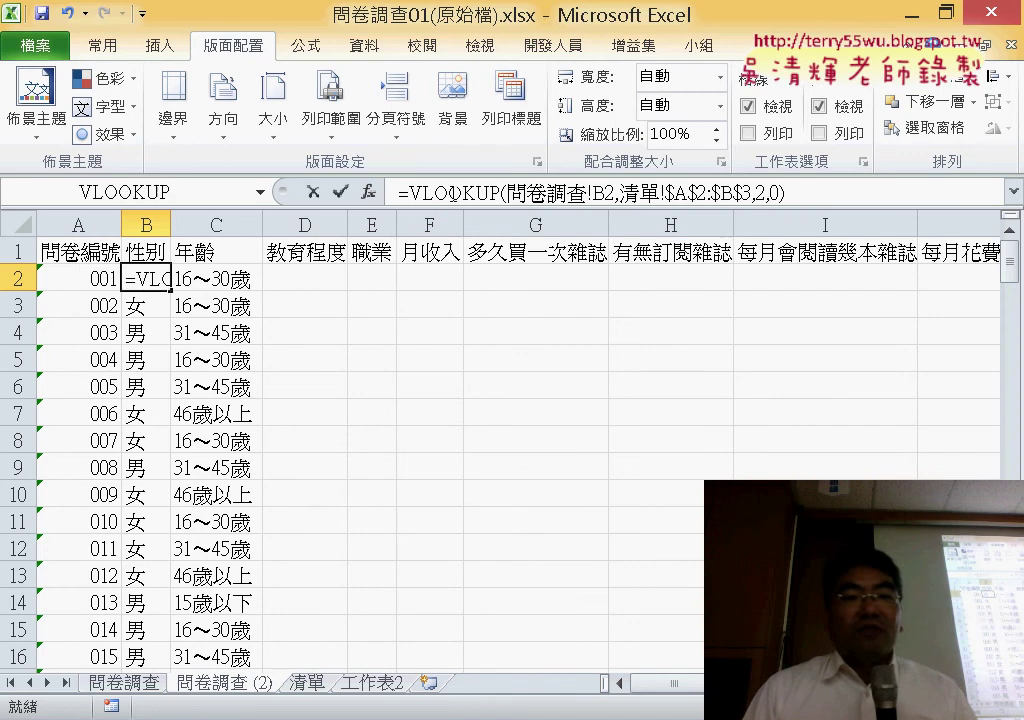
pyautogui.click(369, 192)
pyautogui.click(482, 254)
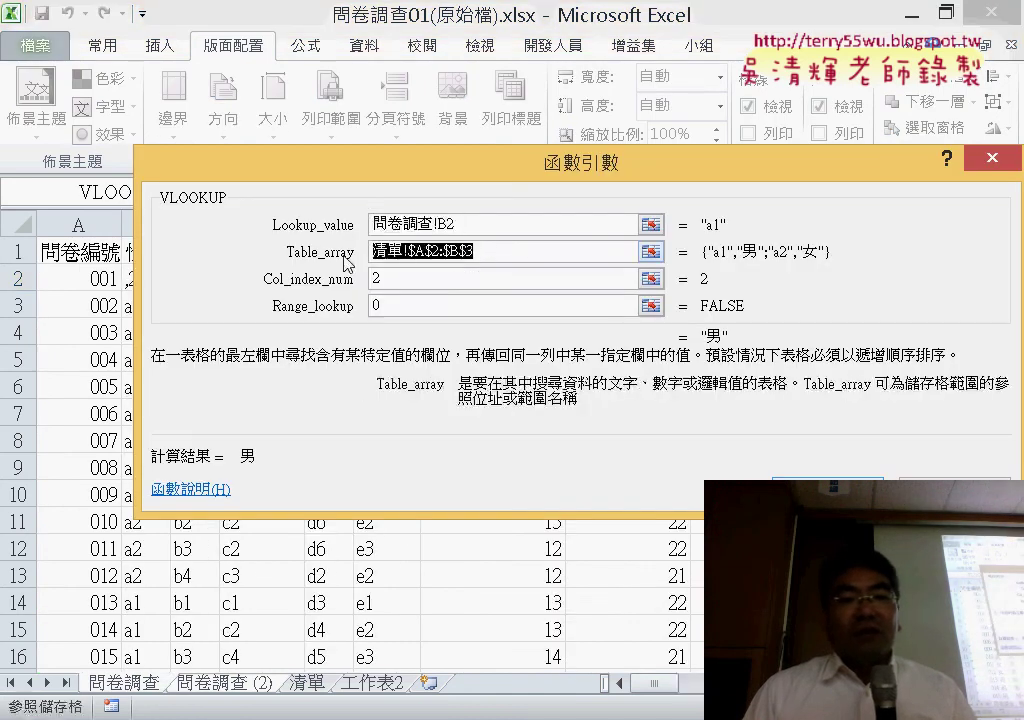
pyautogui.press('Delete')
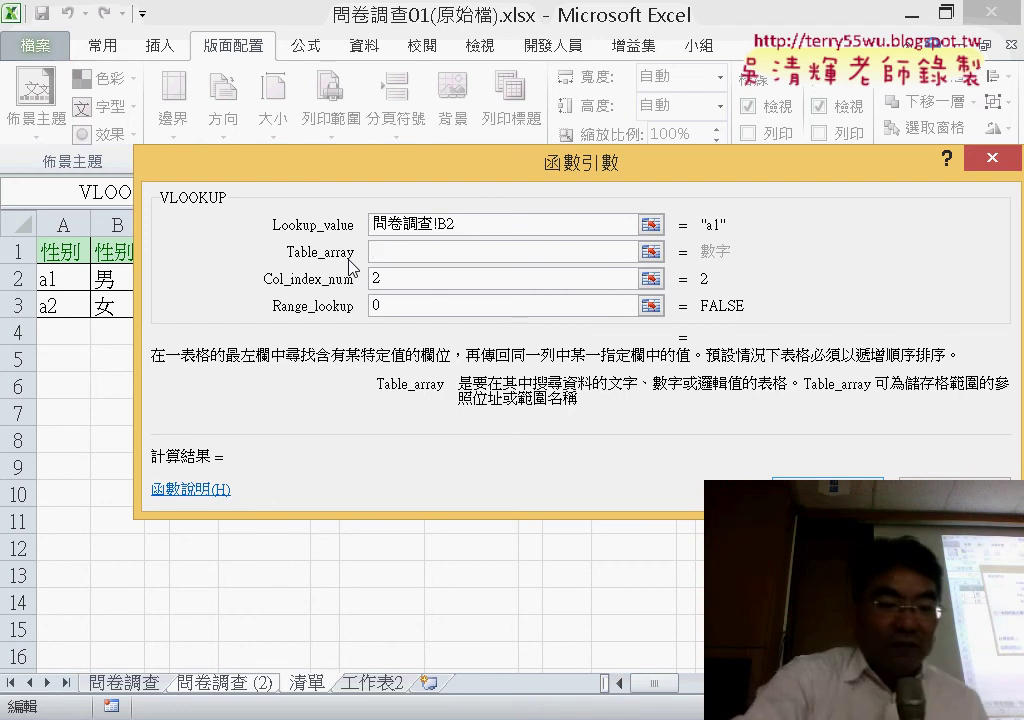
pyautogui.press('F3')
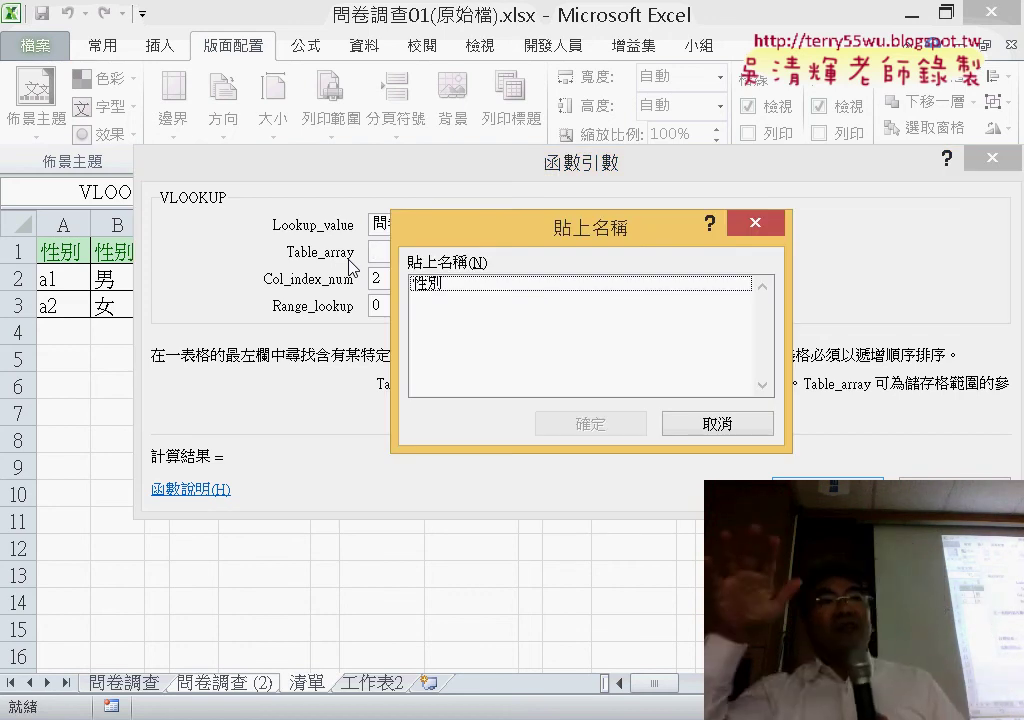
pyautogui.doubleClick(491, 285)
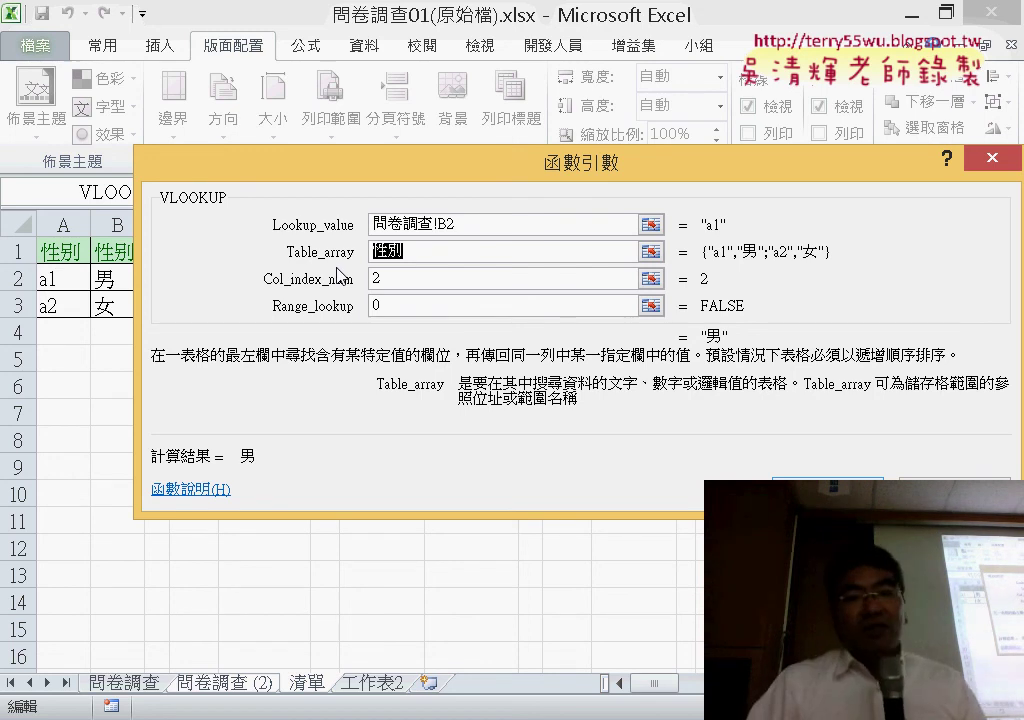
pyautogui.click(500, 251)
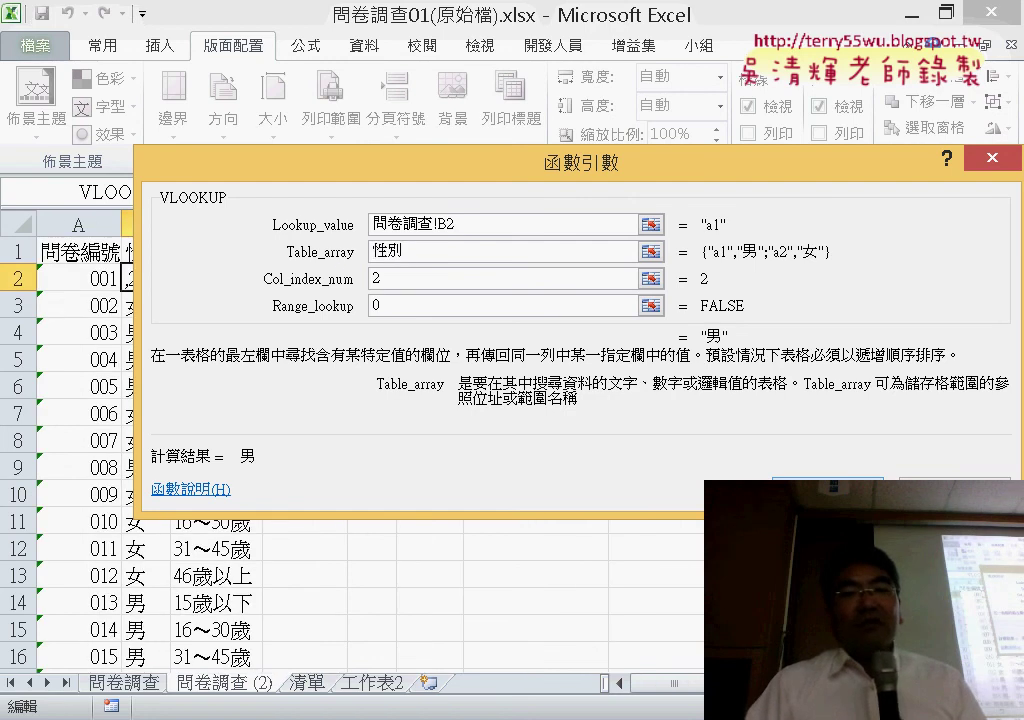
pyautogui.press('Return')
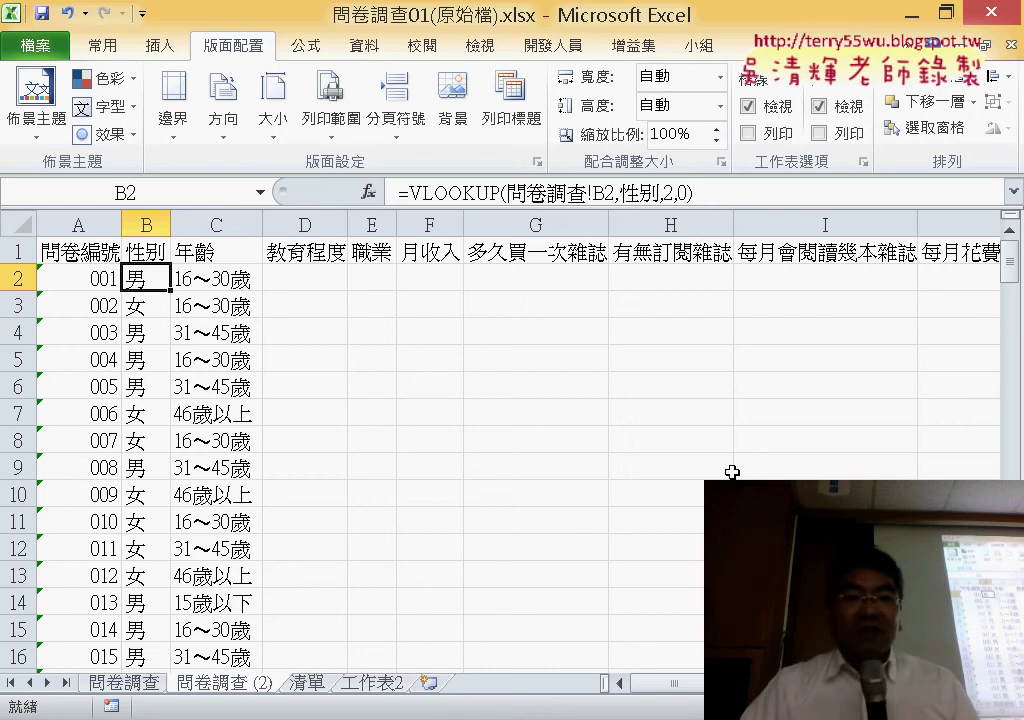
# Fill B2's 性別 VLOOKUP down through B16, then select C2
pyautogui.doubleClick(169, 291)
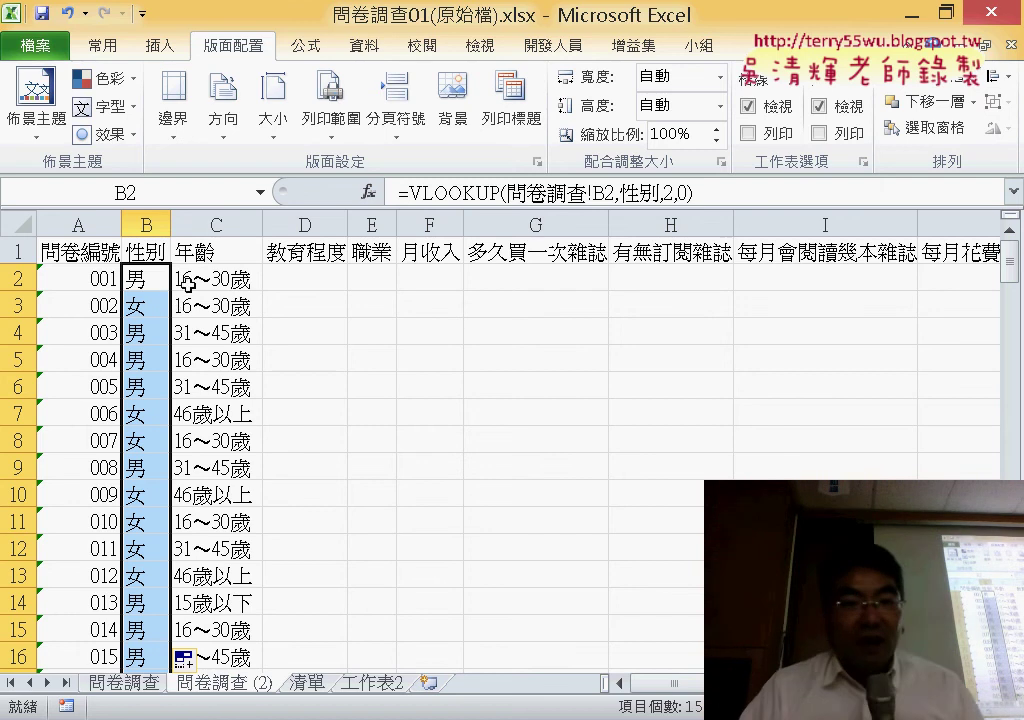
pyautogui.click(211, 284)
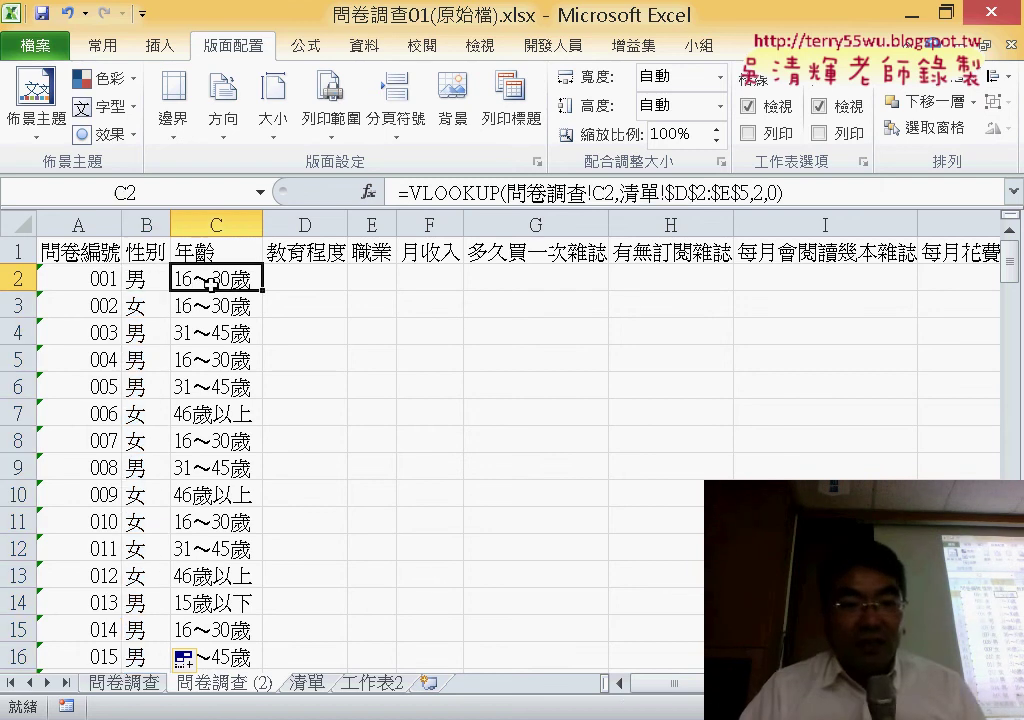
# Name the age table D2:E5 on 清單 as 年齡, then go back to 問卷調查 (2)
pyautogui.click(308, 684)
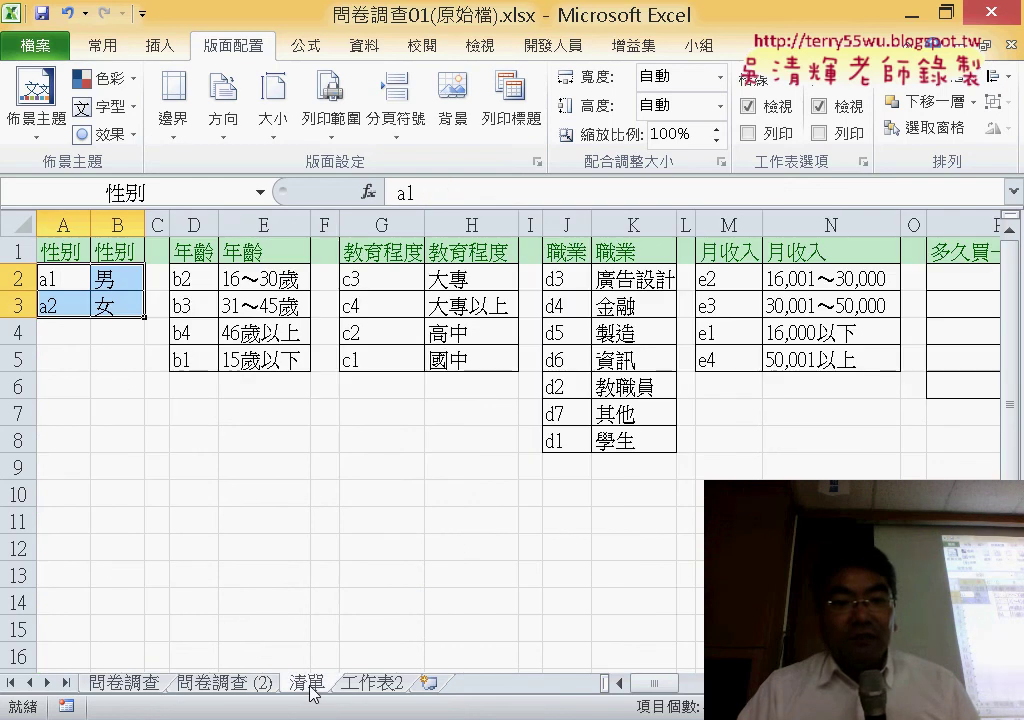
pyautogui.doubleClick(194, 253)
pyautogui.doubleClick(218, 256)
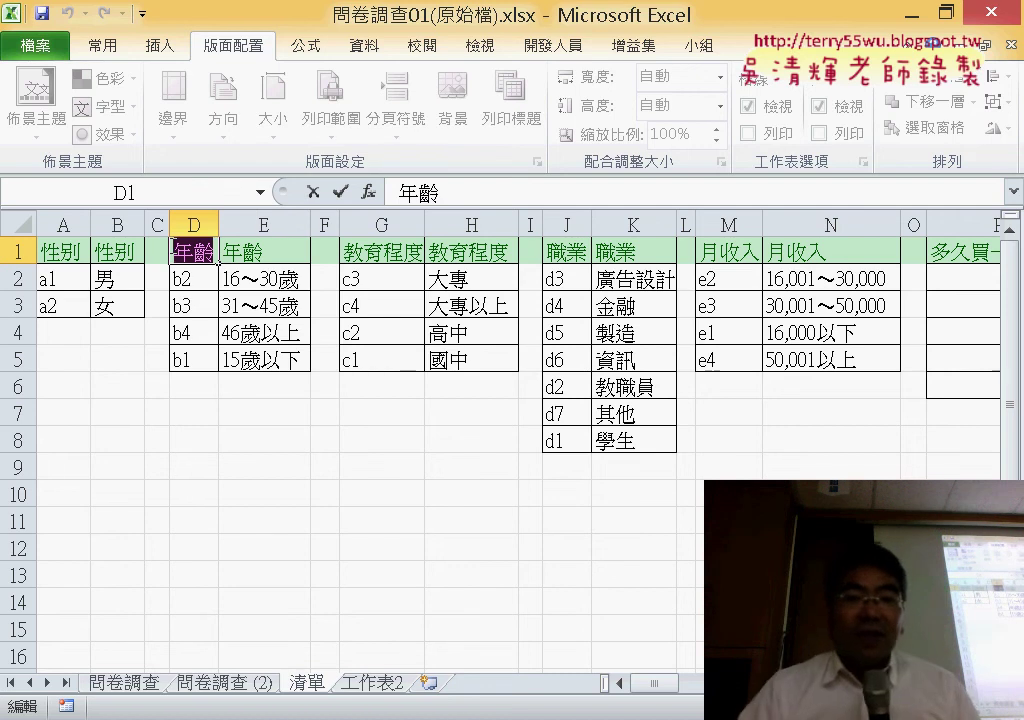
pyautogui.moveTo(175, 279); pyautogui.dragTo(287, 350)
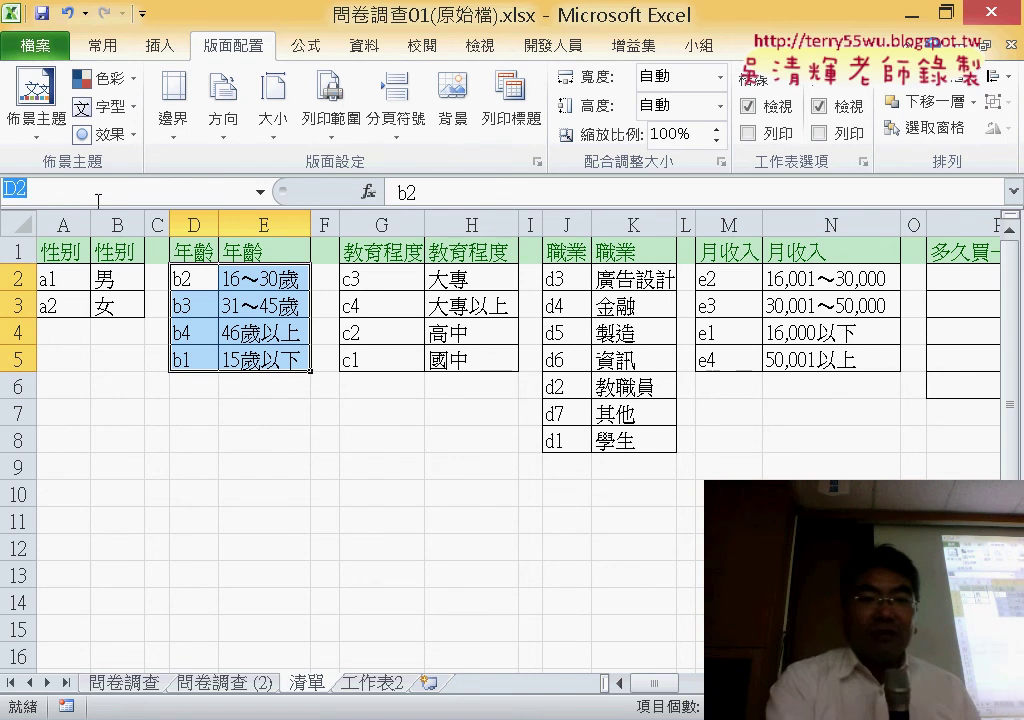
pyautogui.write('年齡')
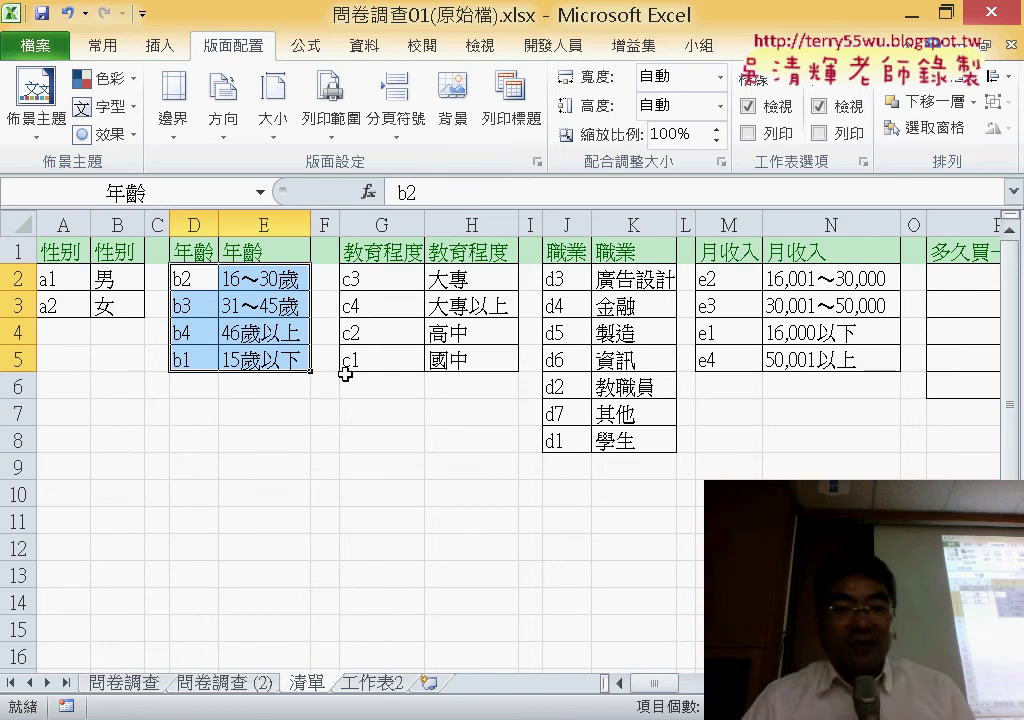
pyautogui.click(230, 683)
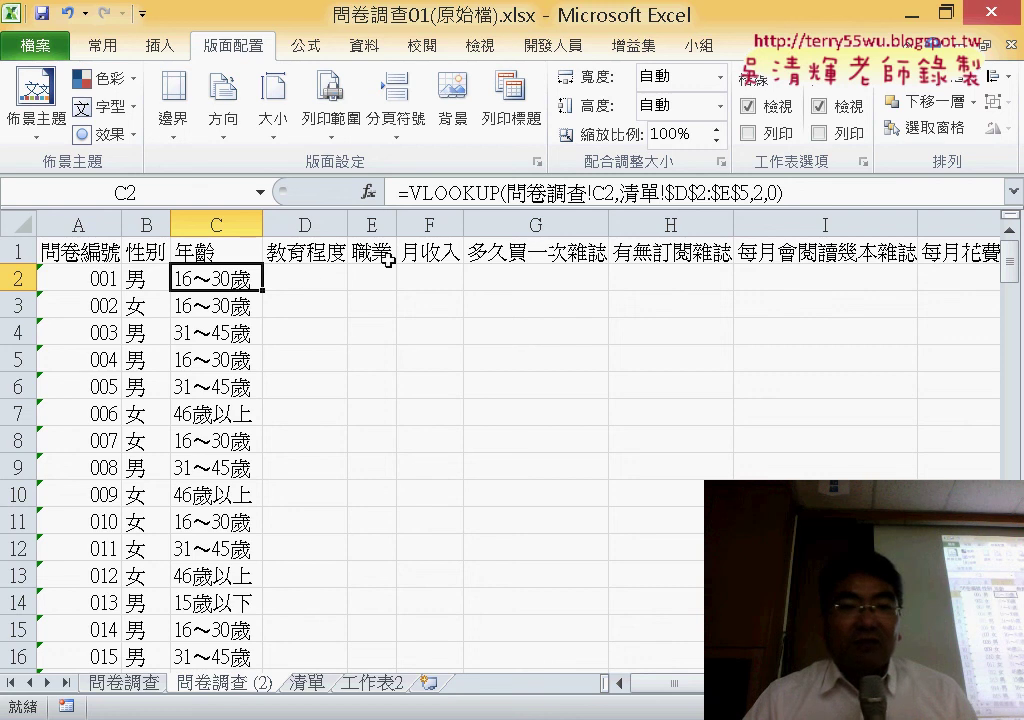
# Swap C2's VLOOKUP table range for the name 年齡, giving =VLOOKUP(問卷調查!C2,年齡,2,0)
pyautogui.click(369, 192)
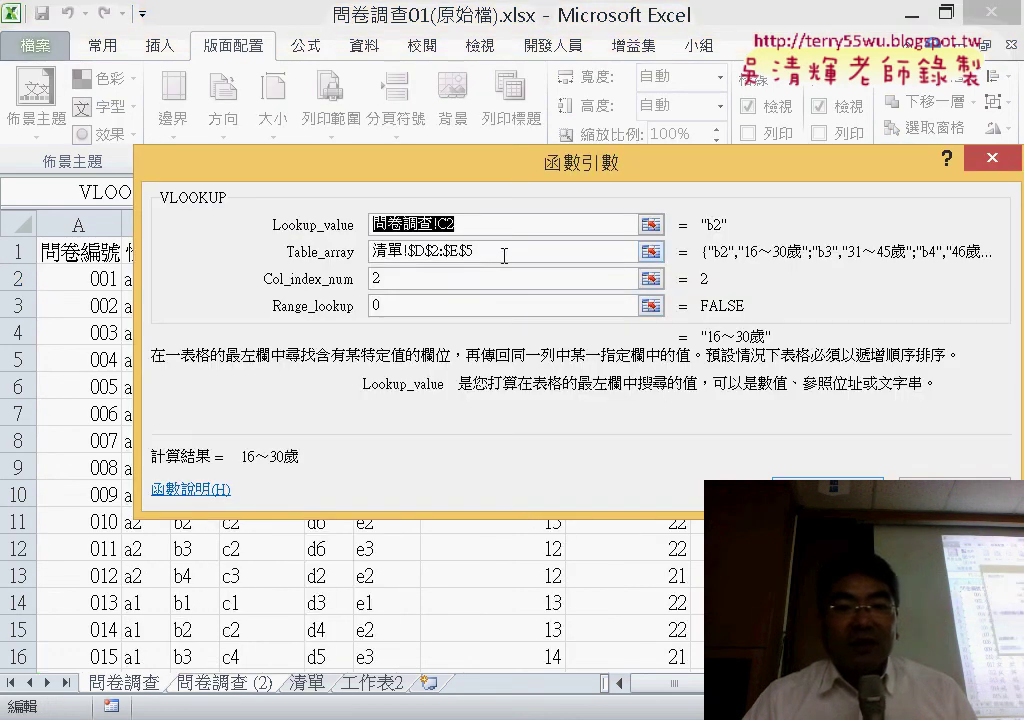
pyautogui.moveTo(504, 256); pyautogui.dragTo(343, 252)
pyautogui.press('Delete')
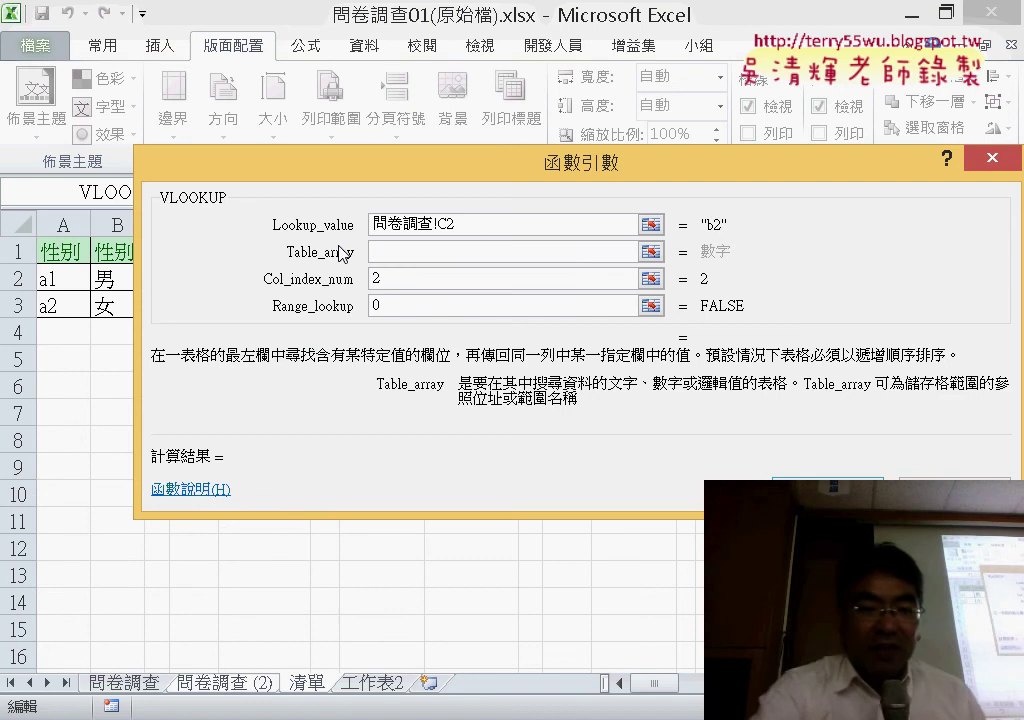
pyautogui.press('F3')
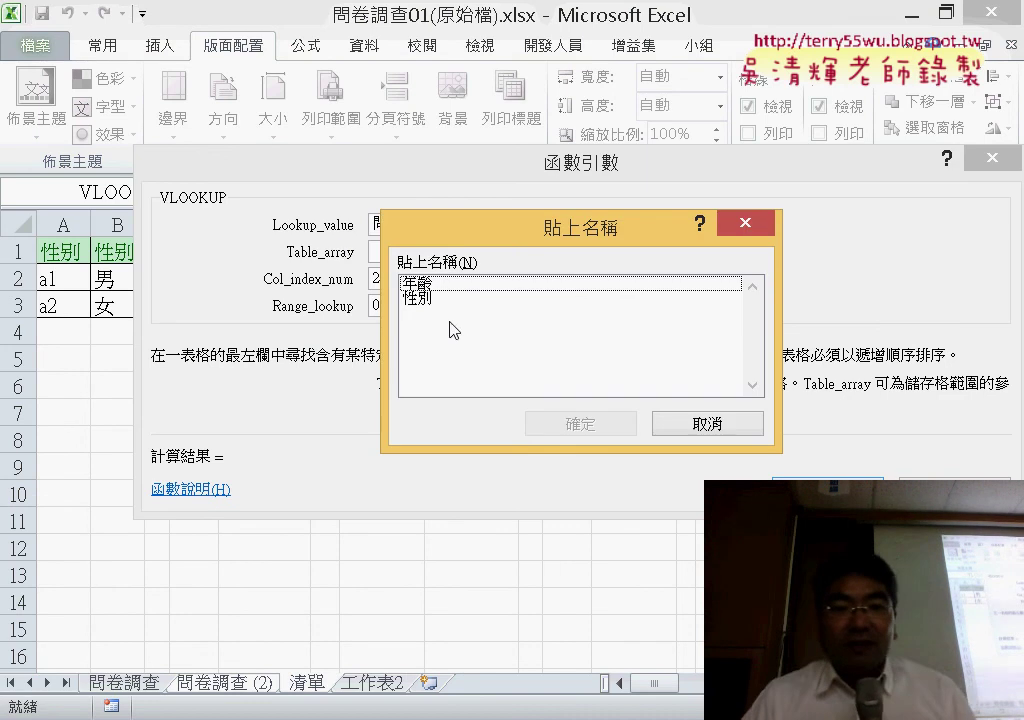
pyautogui.click(428, 298)
pyautogui.press('Up')
pyautogui.press('Return')
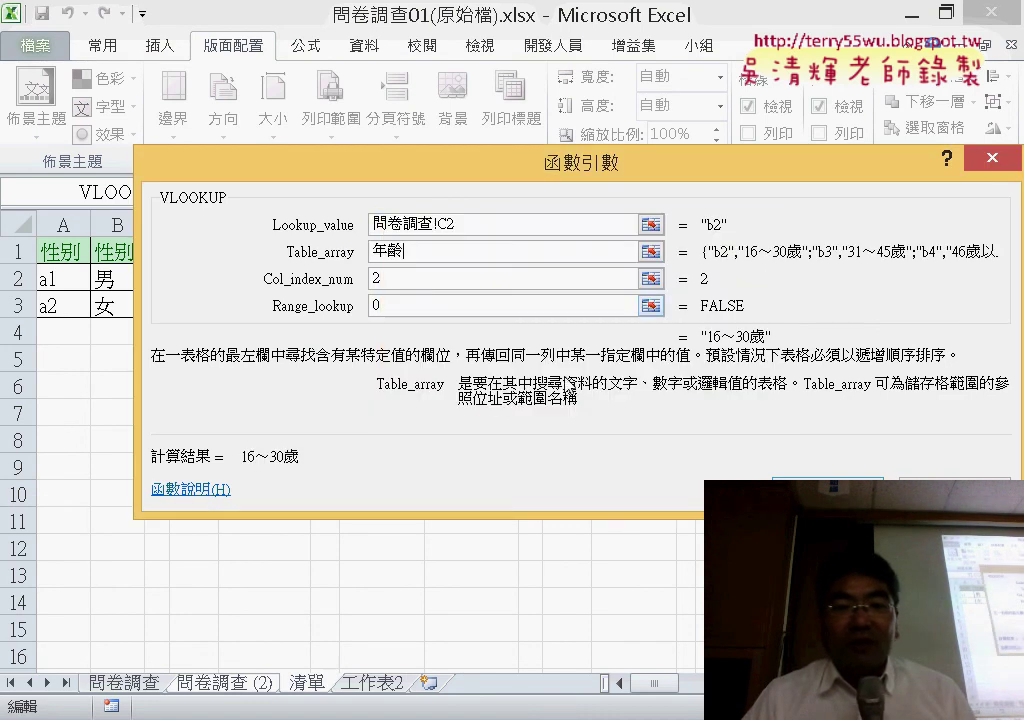
pyautogui.press('Return')
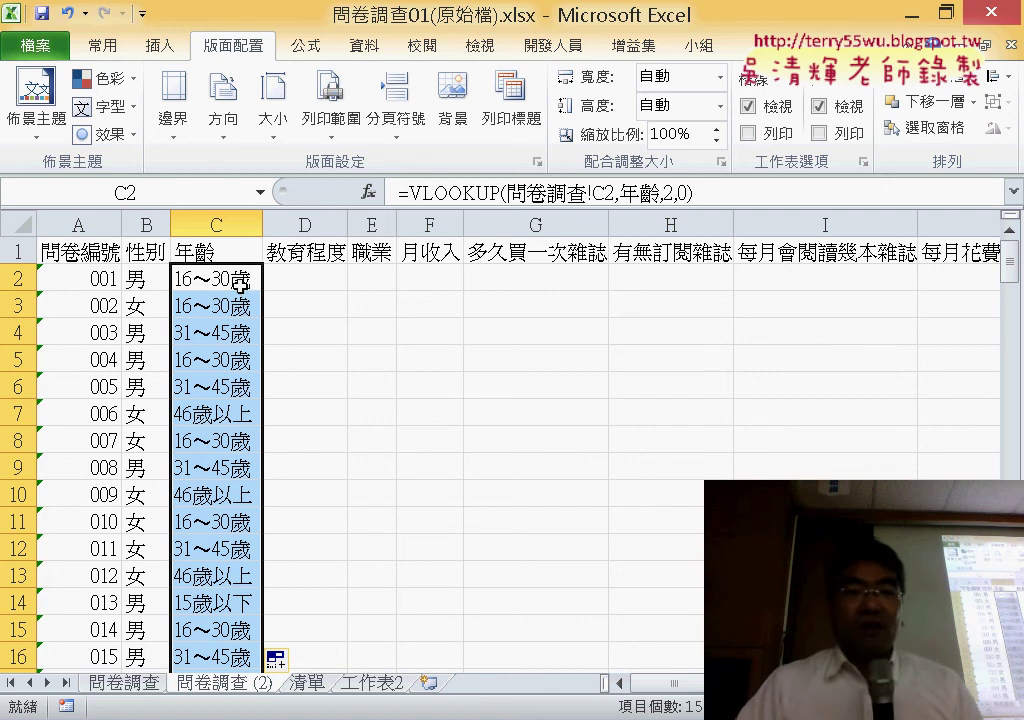
pyautogui.click(309, 683)
# Name the education lookup table G2:H5 as 教育程度, reusing its header text
pyautogui.click(372, 277)
pyautogui.click(372, 251)
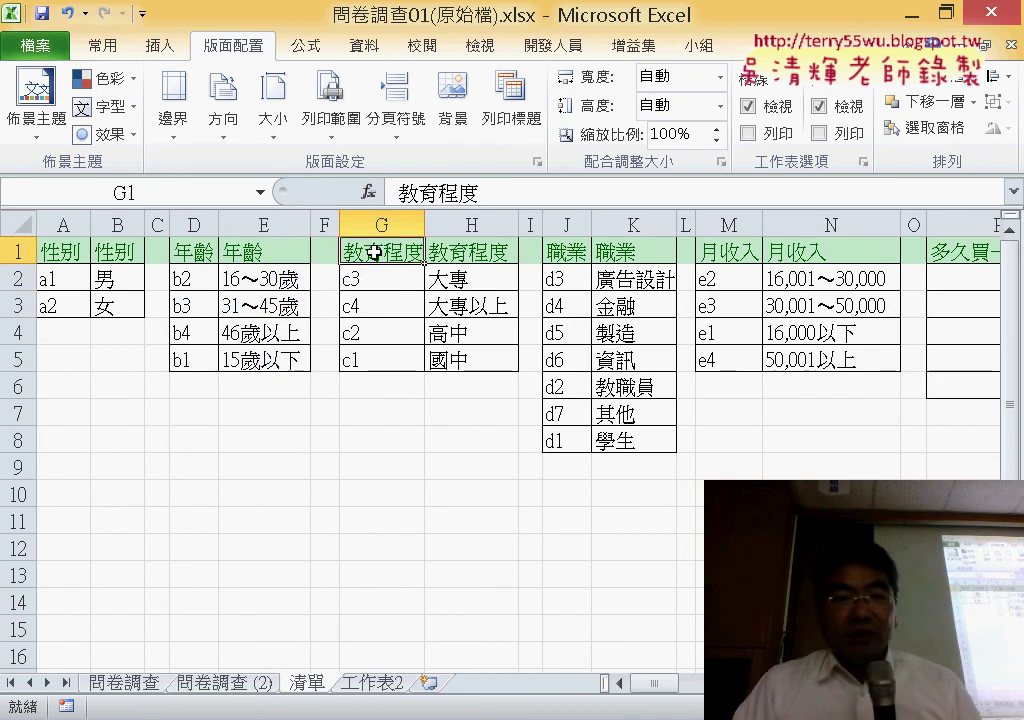
pyautogui.doubleClick(410, 256)
pyautogui.moveTo(425, 253); pyautogui.dragTo(344, 252)
pyautogui.hotkey('ctrl', 'c')
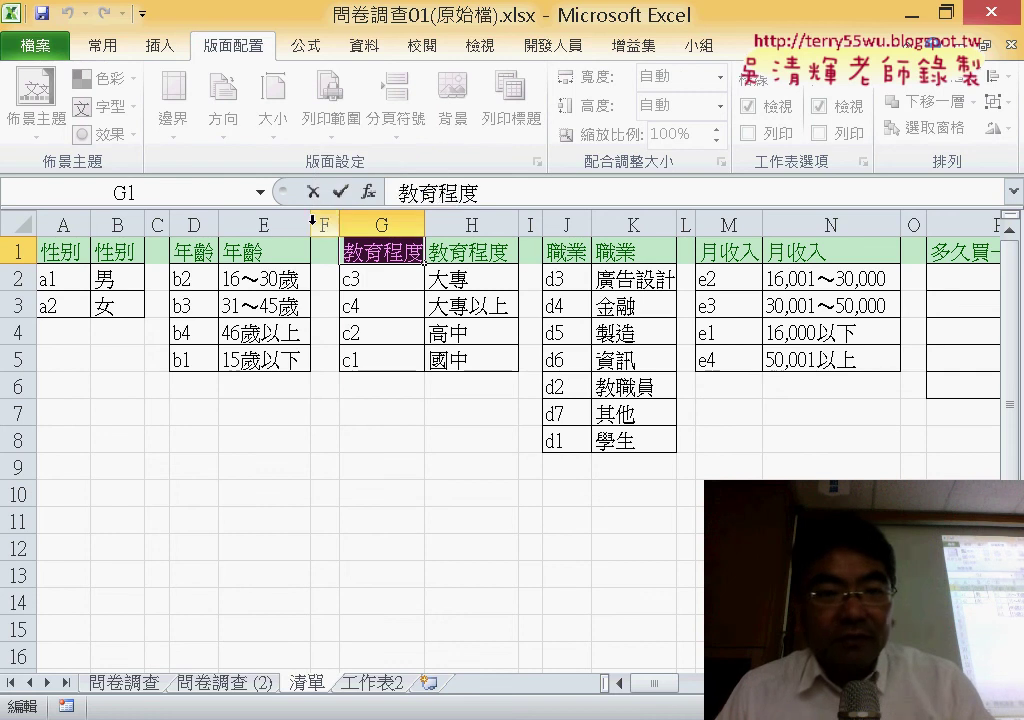
pyautogui.moveTo(371, 279); pyautogui.dragTo(470, 361)
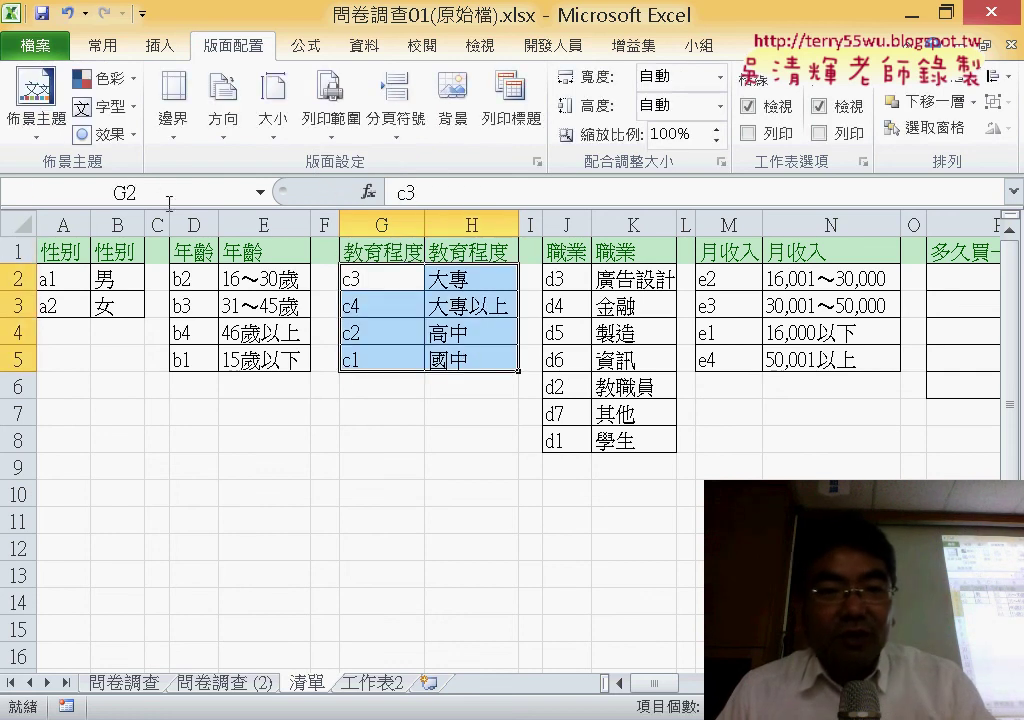
pyautogui.hotkey('ctrl', 'v')
pyautogui.press('Return')
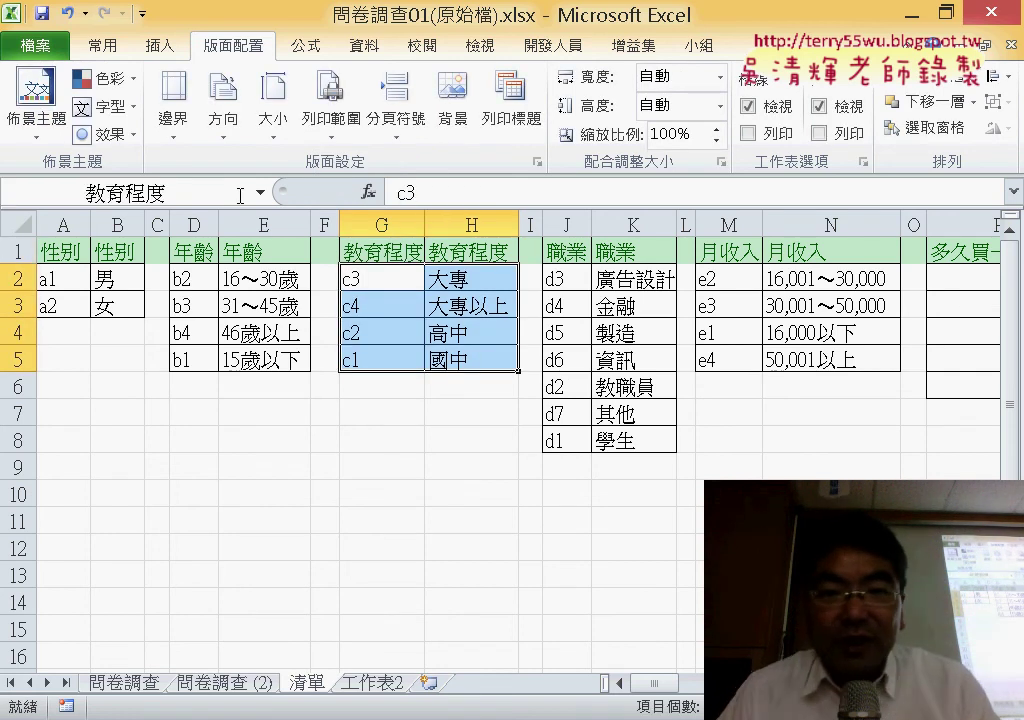
# Name the occupation lookup table J2:K8 as 職業
pyautogui.click(580, 253)
pyautogui.doubleClick(578, 253)
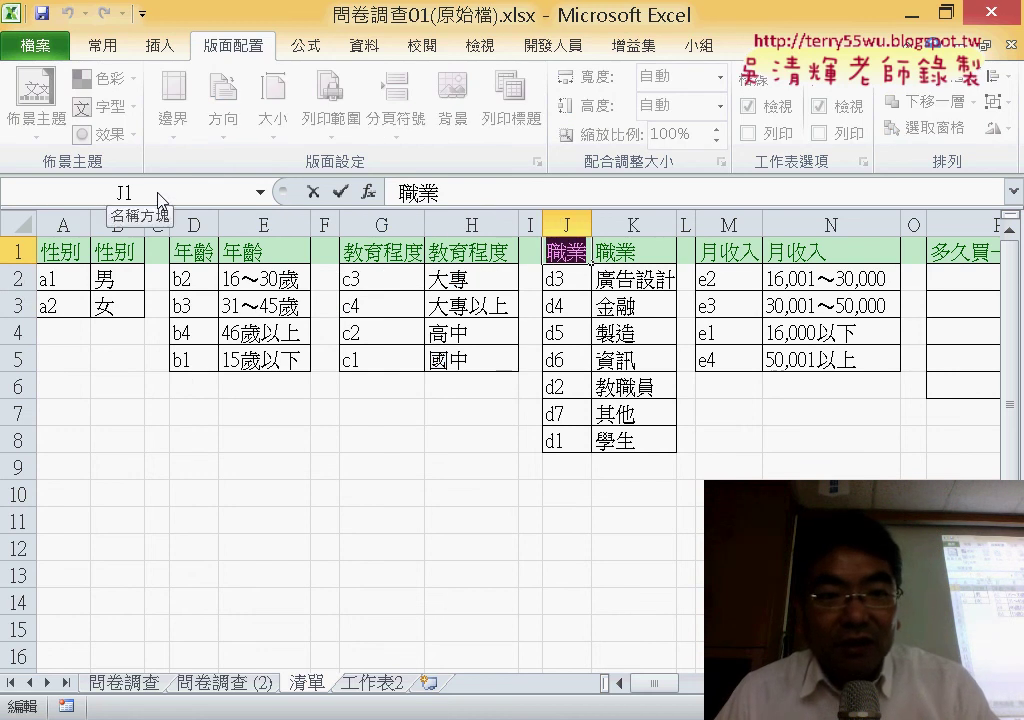
pyautogui.click(625, 314)
pyautogui.moveTo(567, 279); pyautogui.dragTo(641, 436)
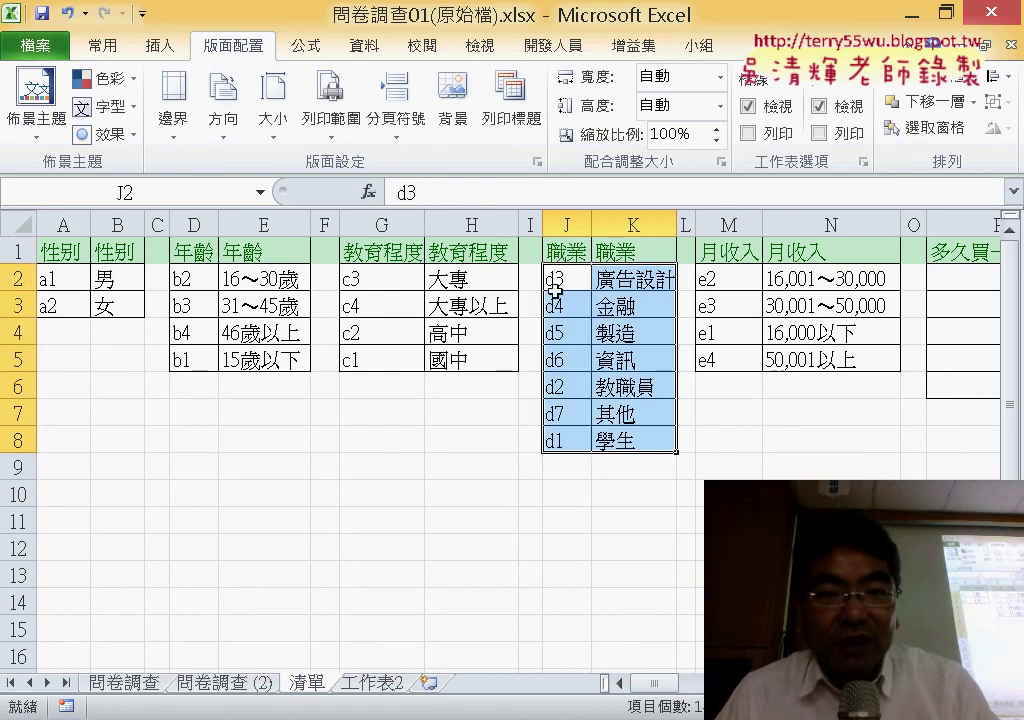
pyautogui.write('職業')
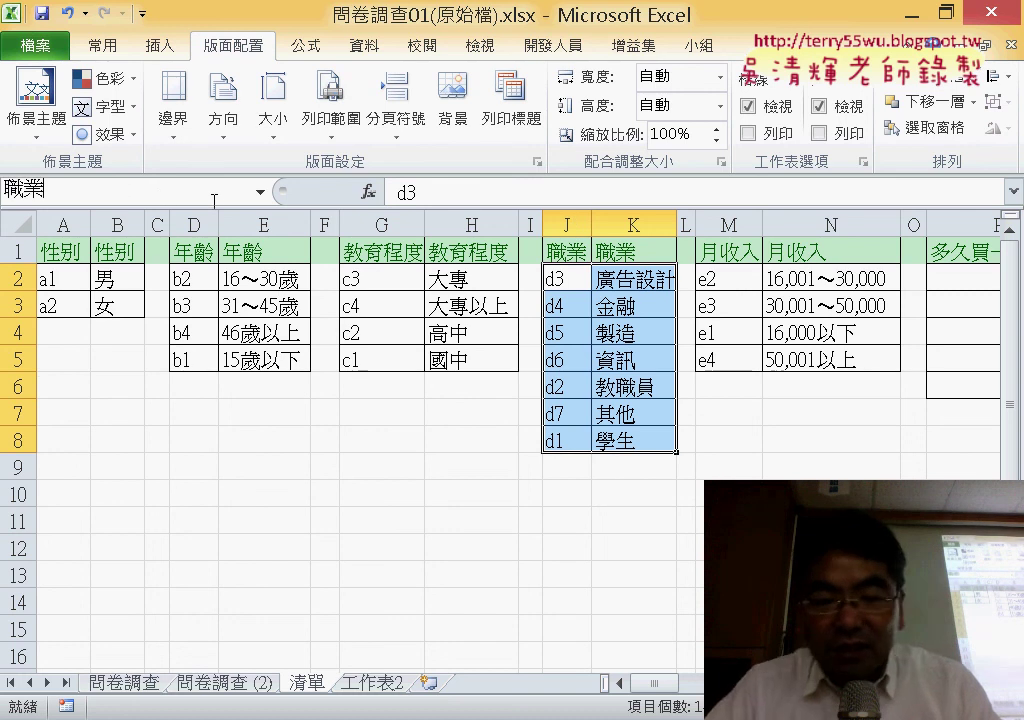
pyautogui.press('Return')
# Name the monthly-income lookup table M2:N5 as 月收入
pyautogui.click(730, 251)
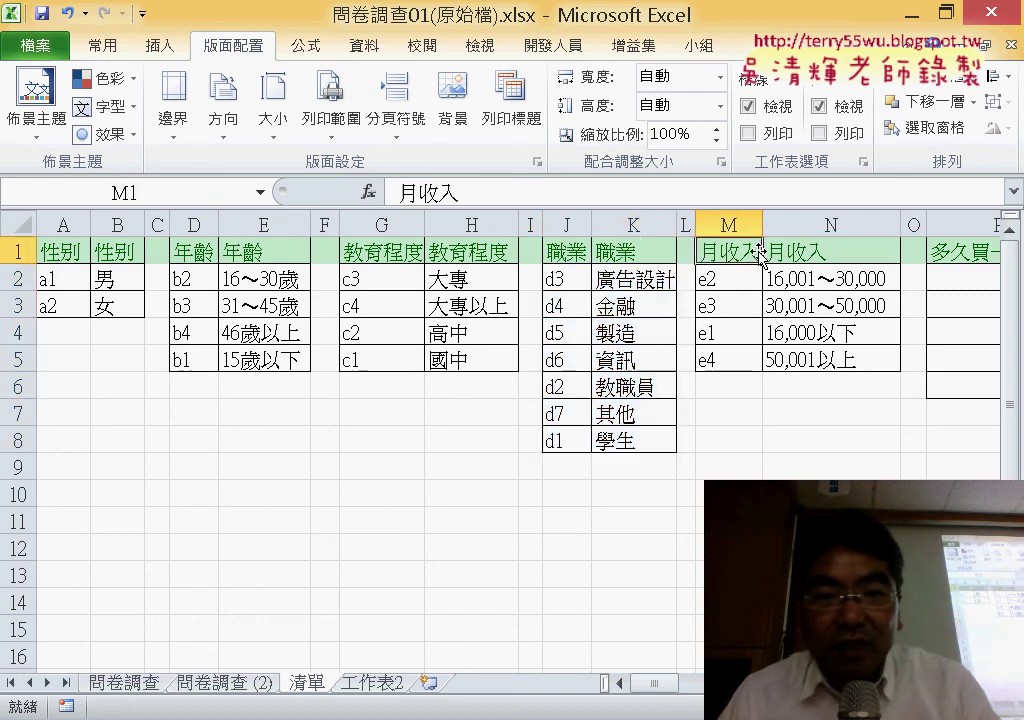
pyautogui.click(790, 251)
pyautogui.click(755, 251)
pyautogui.doubleClick(758, 251)
pyautogui.doubleClick(758, 251)
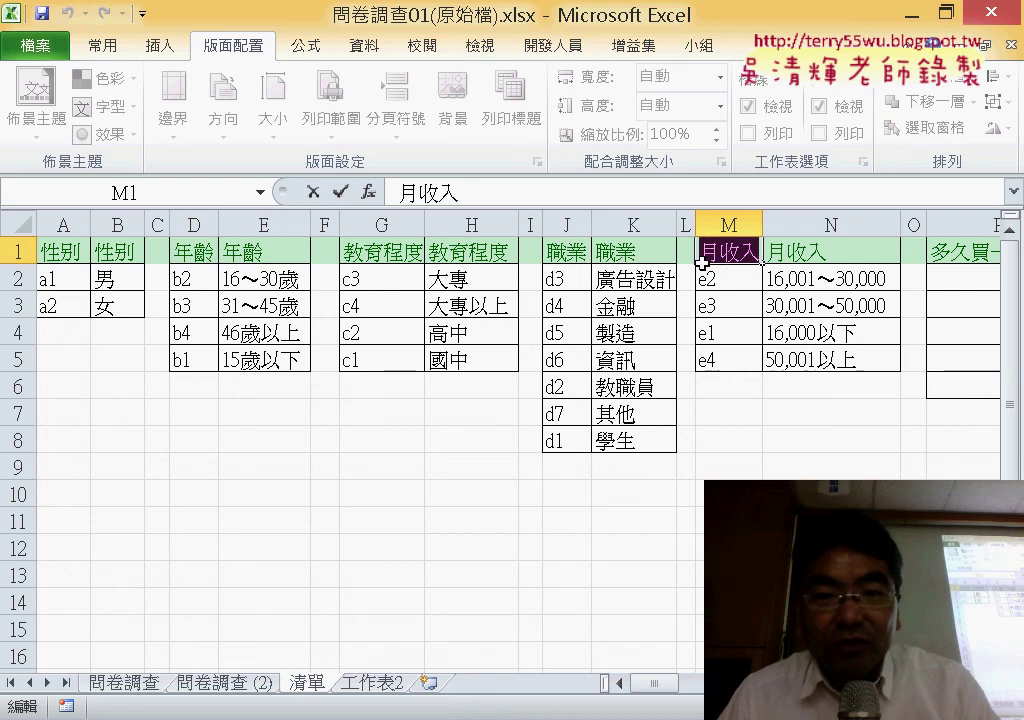
pyautogui.moveTo(706, 278); pyautogui.dragTo(797, 358)
pyautogui.click(175, 186)
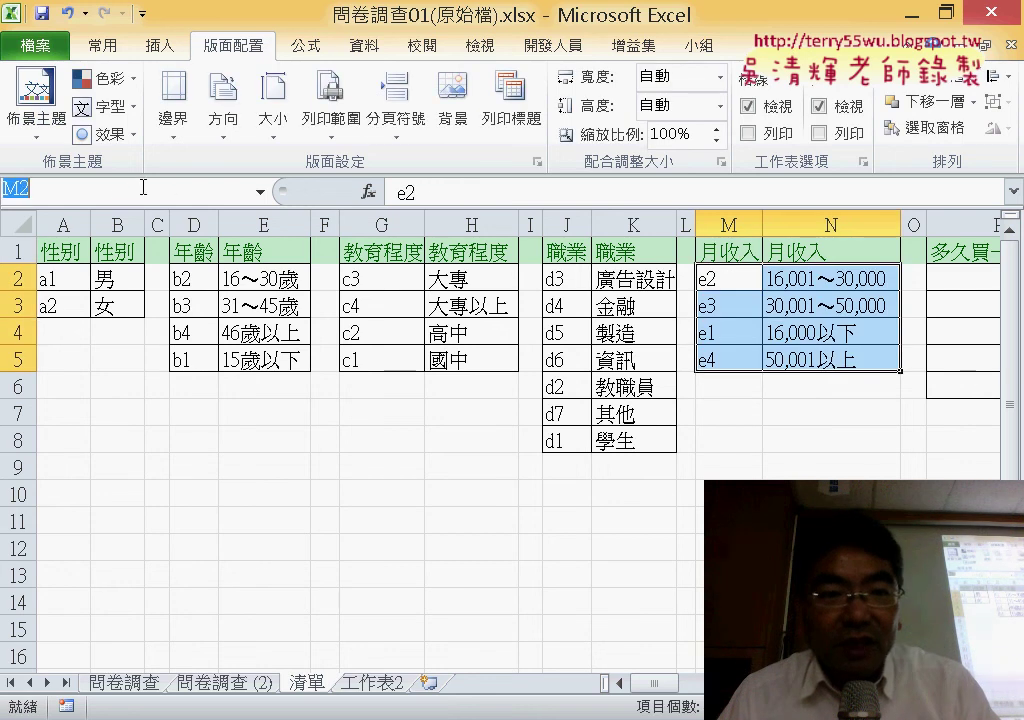
pyautogui.write('月收入')
pyautogui.press('Return')
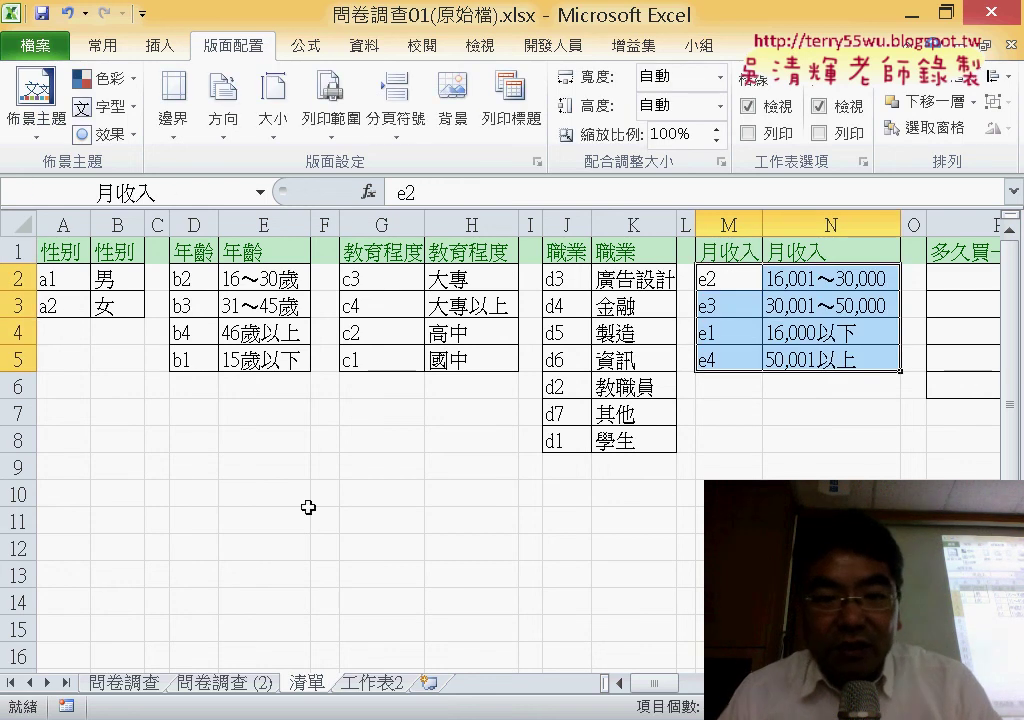
pyautogui.moveTo(645, 697); pyautogui.dragTo(672, 690)
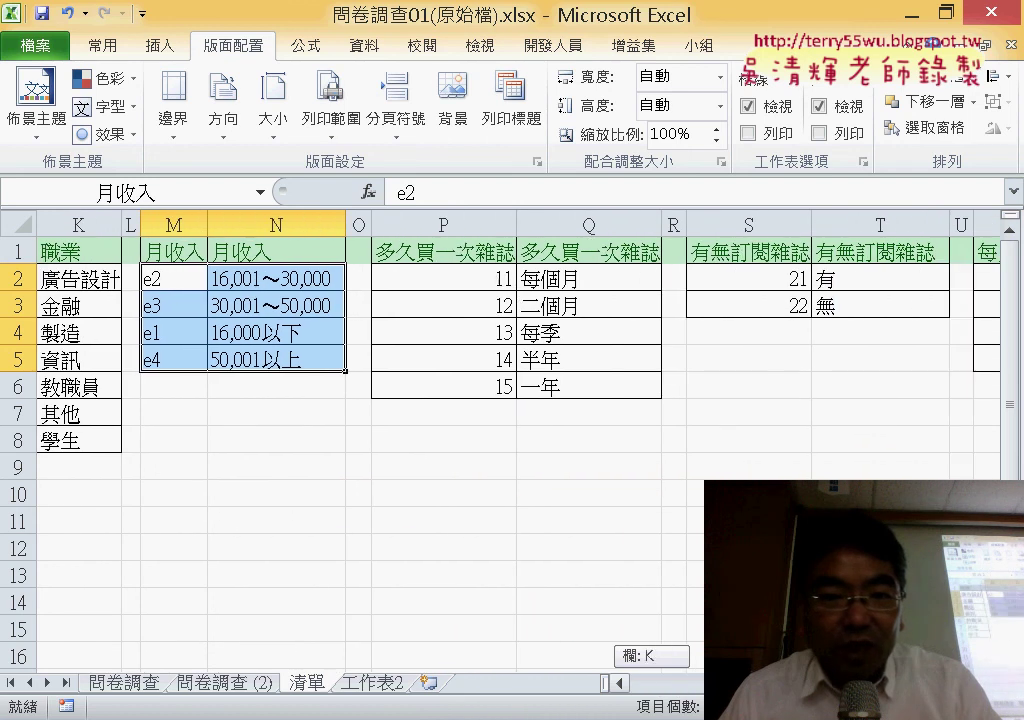
# Name the P2:Q6 lookup table 多久買一次雜誌 after its header
pyautogui.click(491, 251)
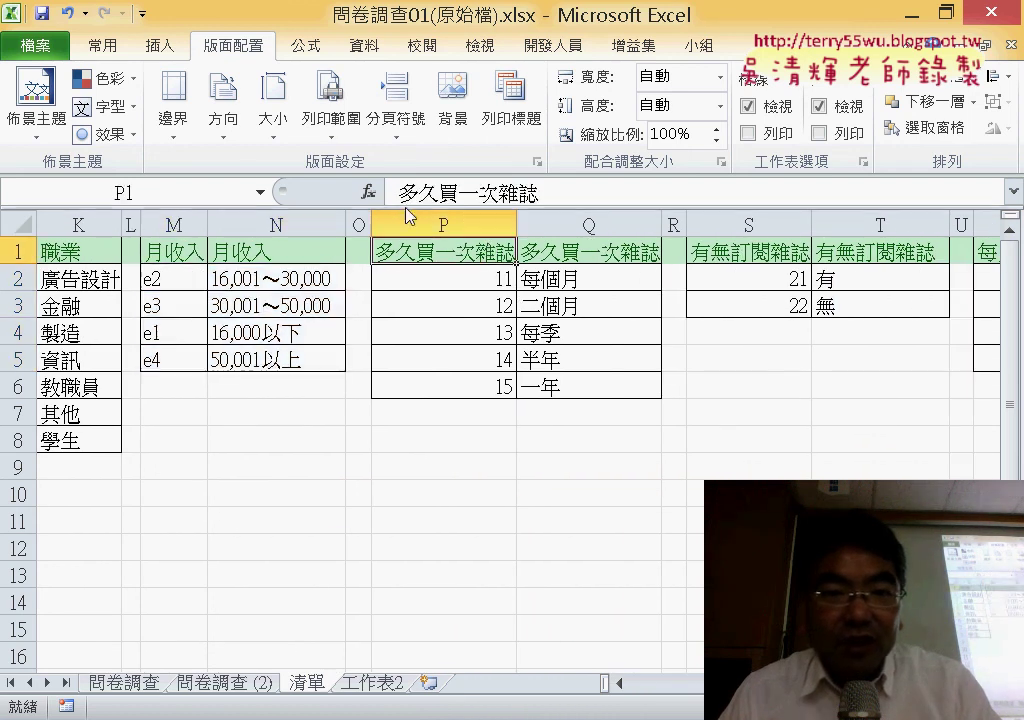
pyautogui.doubleClick(514, 257)
pyautogui.doubleClick(514, 258)
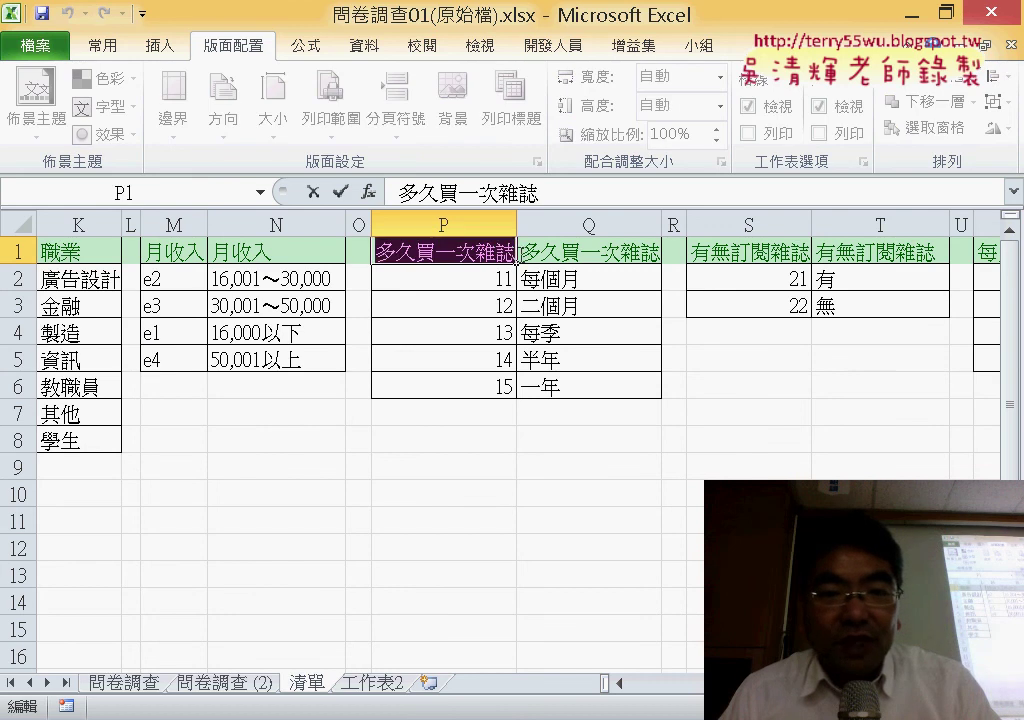
pyautogui.moveTo(458, 296); pyautogui.dragTo(603, 388)
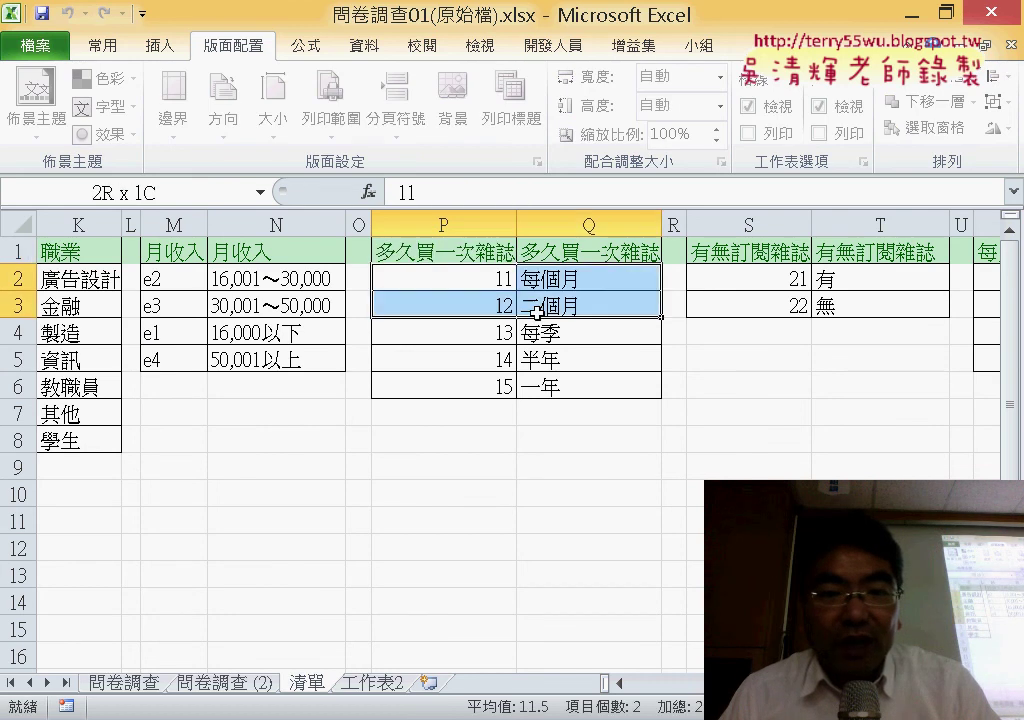
pyautogui.click(186, 193)
pyautogui.write('多久買一次雜誌')
pyautogui.press('Return')
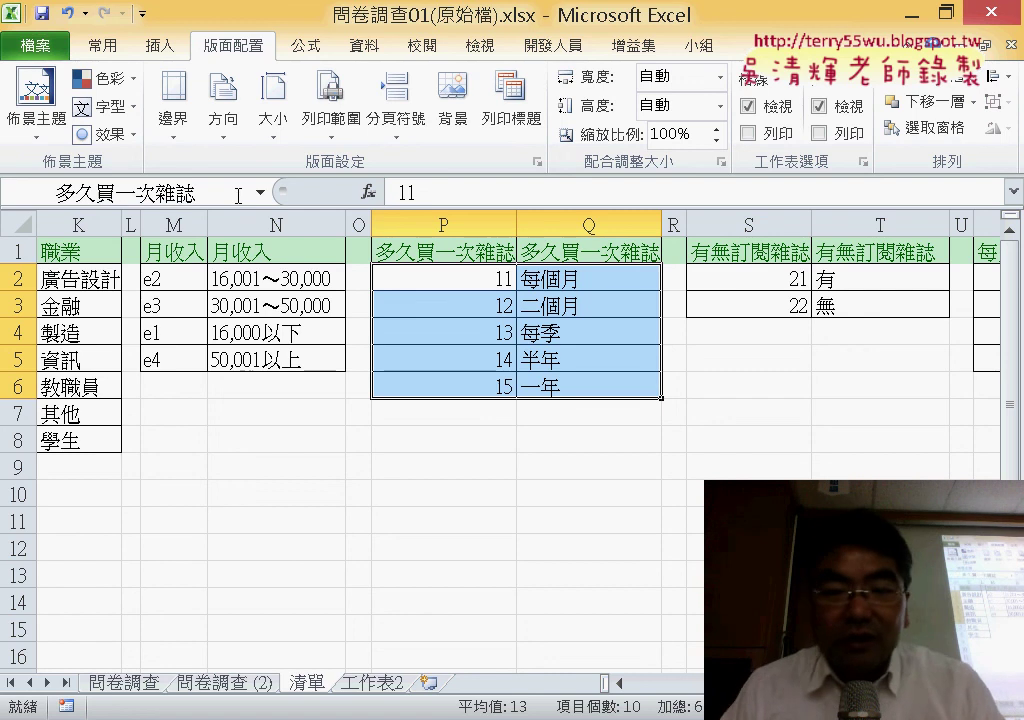
pyautogui.click(216, 196)
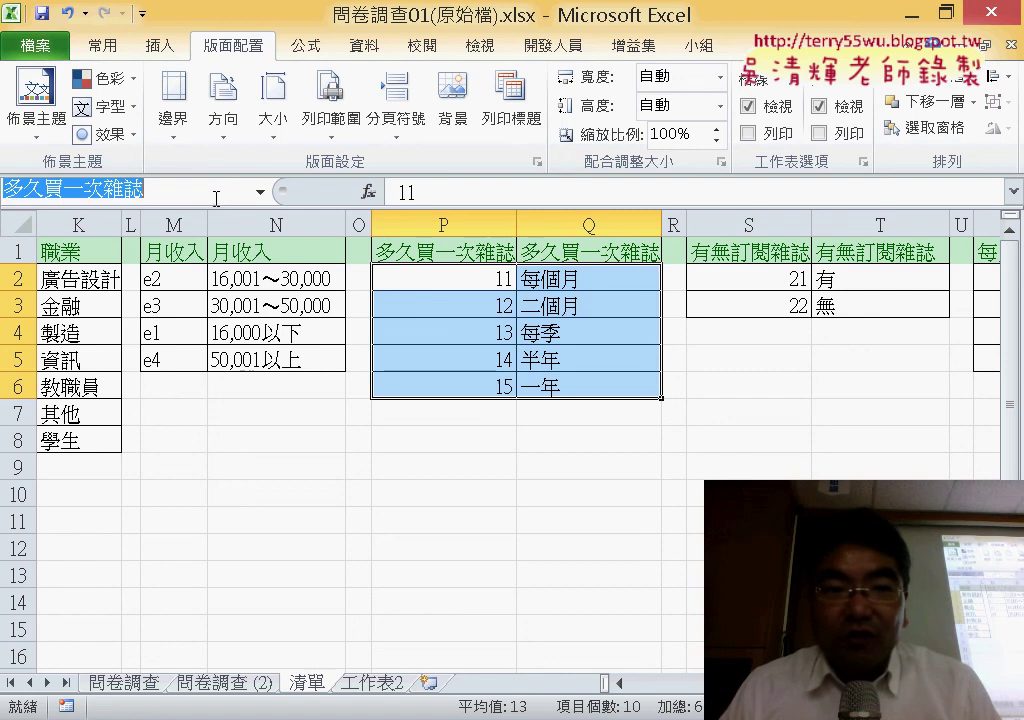
pyautogui.press('Return')
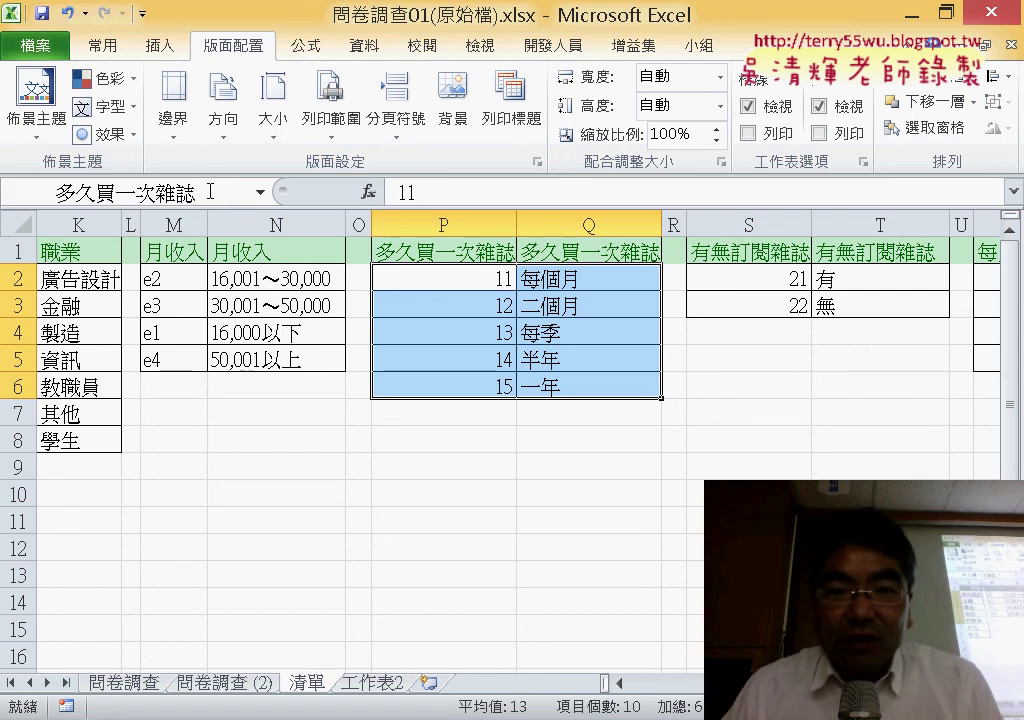
# Name the S2:T3 table 有無訂閱雜誌 using its header text
pyautogui.doubleClick(790, 252)
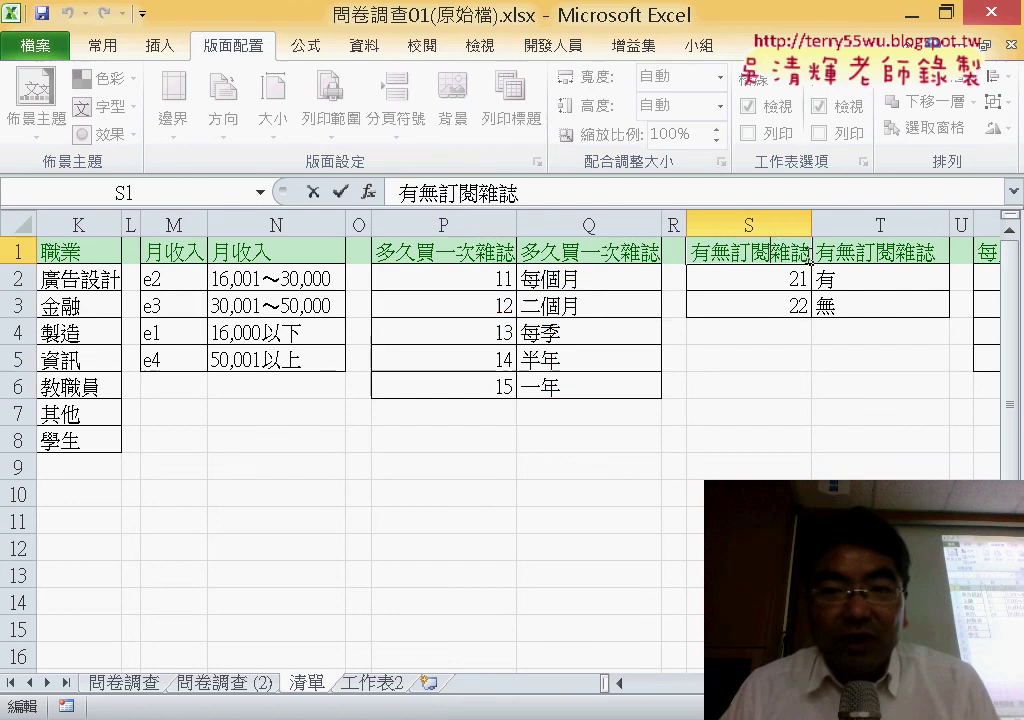
pyautogui.moveTo(806, 252); pyautogui.dragTo(686, 241)
pyautogui.hotkey('ctrl', 'c')
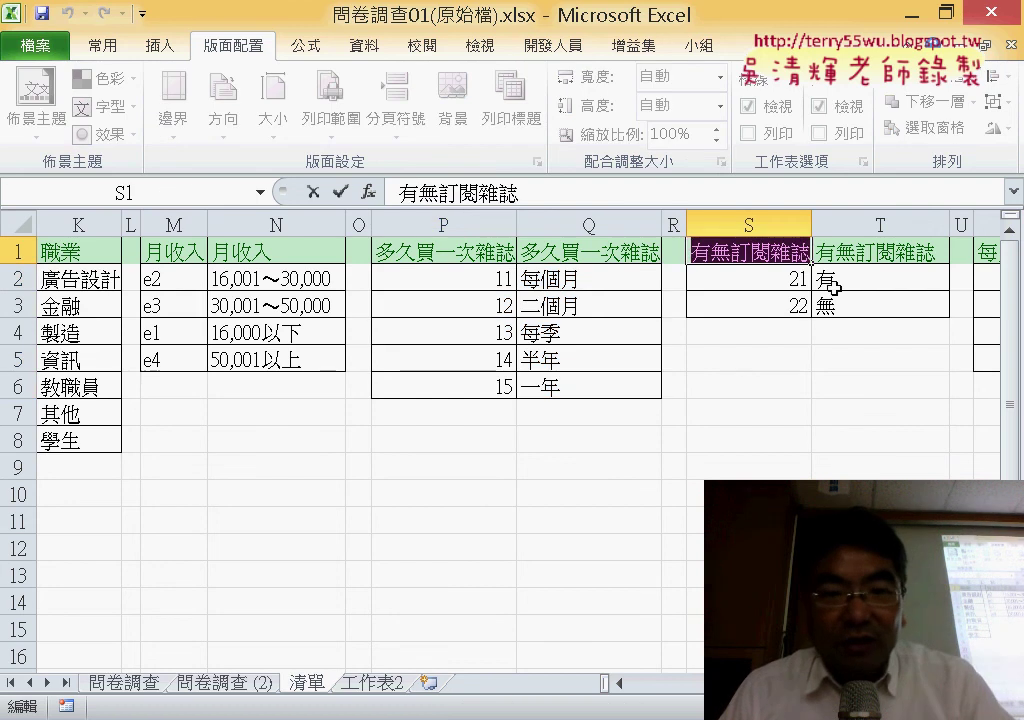
pyautogui.moveTo(765, 280); pyautogui.dragTo(850, 305)
pyautogui.click(213, 193)
pyautogui.hotkey('ctrl', 'v')
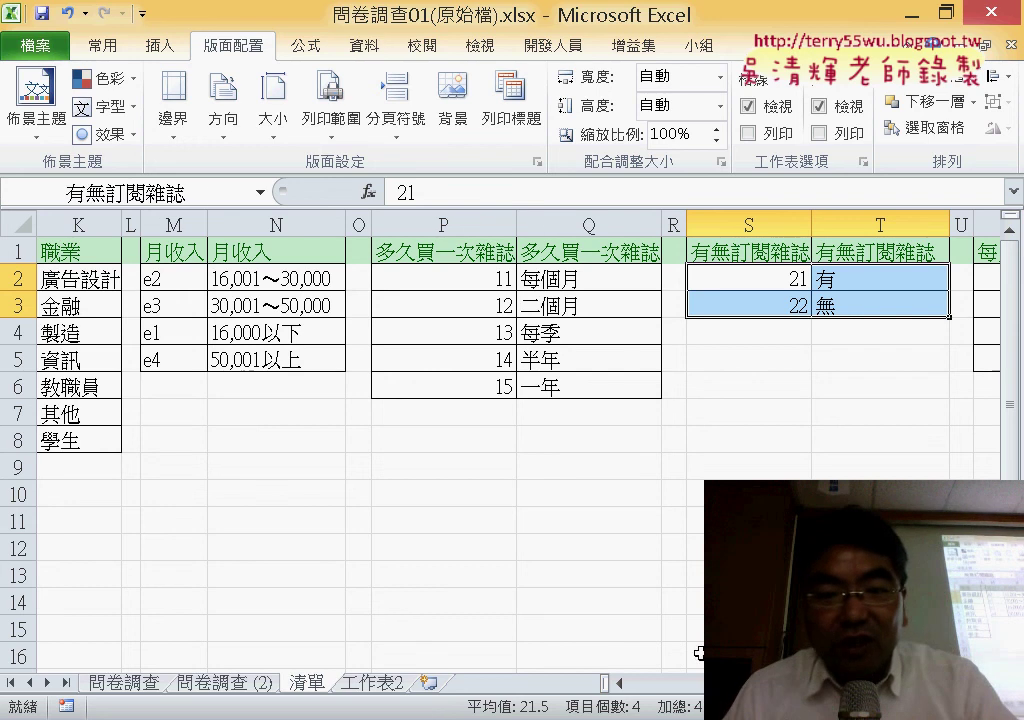
# Name the V2:W5 table 每月會閱讀幾本雜誌 from its copied header
pyautogui.hscroll(5, 470, 250)
pyautogui.hscroll(3, 470, 250)
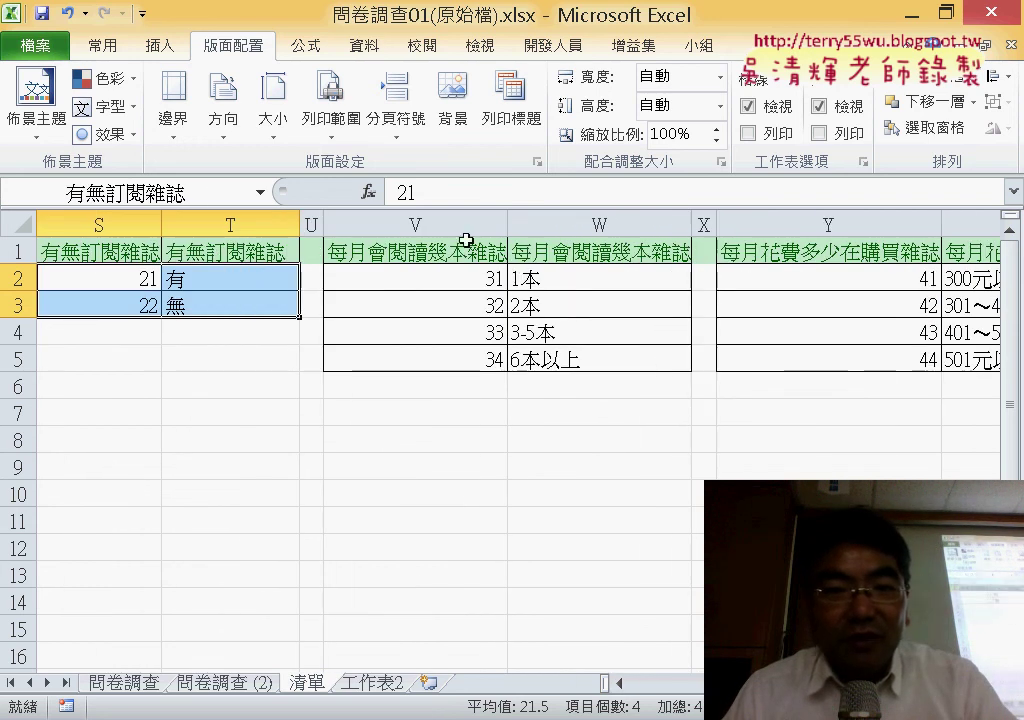
pyautogui.doubleClick(490, 249)
pyautogui.moveTo(506, 251); pyautogui.dragTo(329, 250)
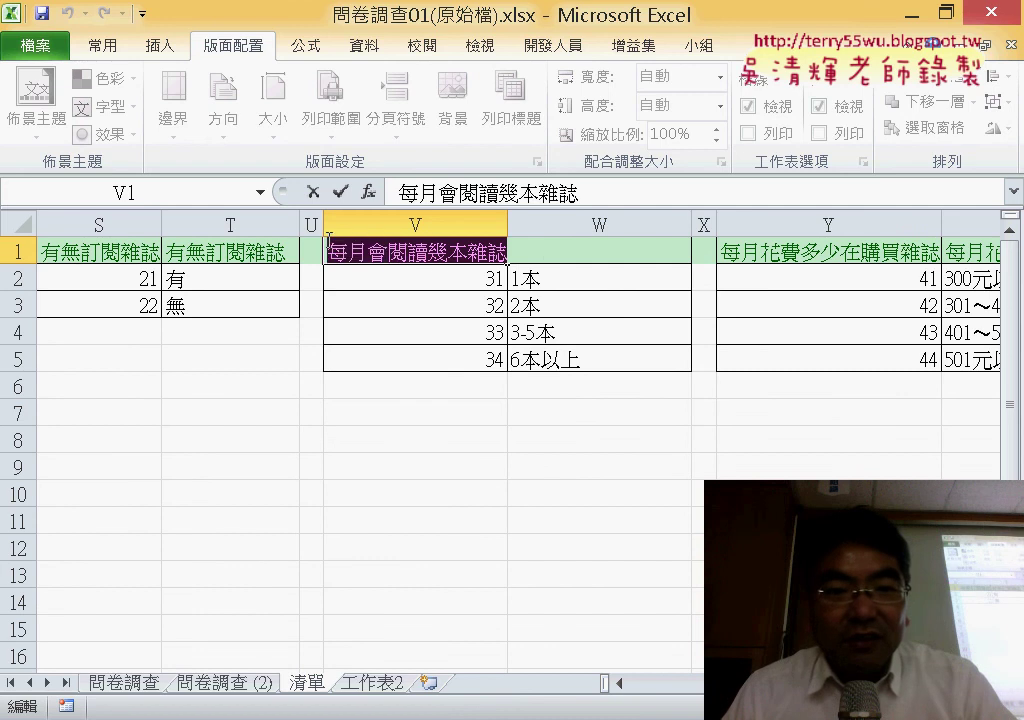
pyautogui.hotkey('ctrl', 'c')
pyautogui.moveTo(399, 268); pyautogui.dragTo(608, 350)
pyautogui.click(206, 192)
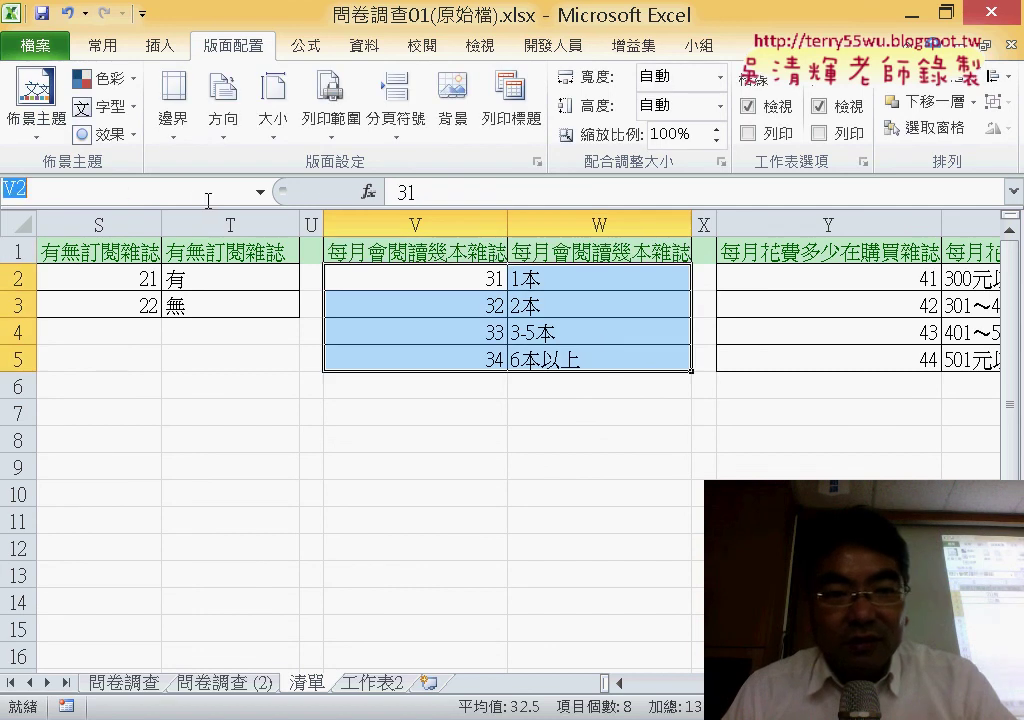
pyautogui.hotkey('ctrl', 'v')
pyautogui.press('Return')
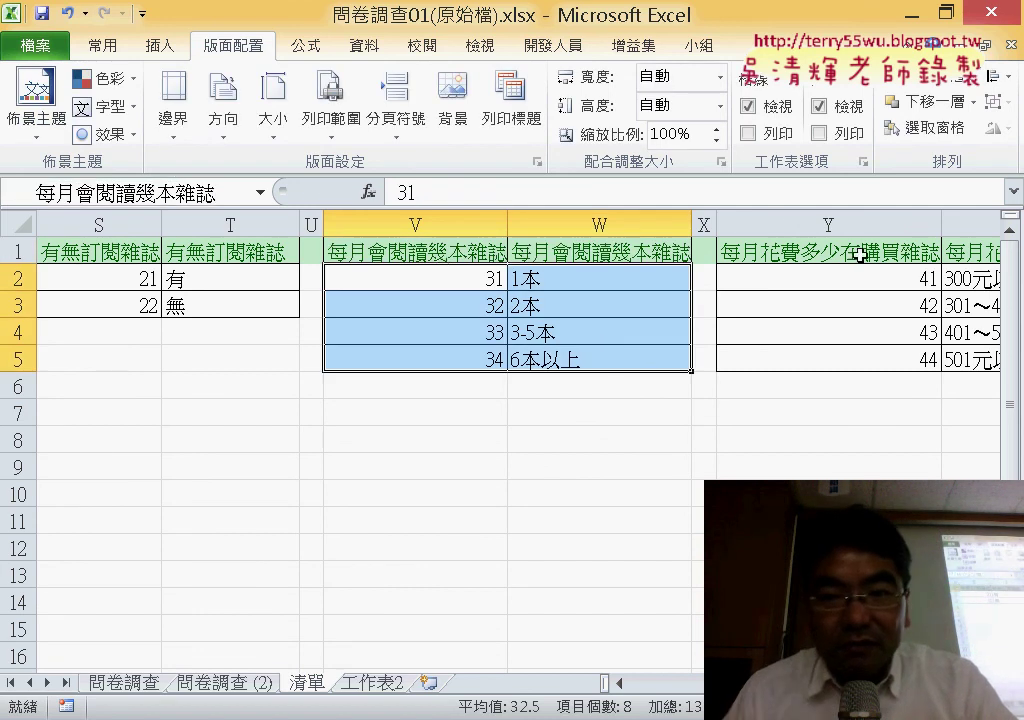
# Name the Y2:Z5 table 每月花費多少在購買雜誌
pyautogui.doubleClick(859, 256)
pyautogui.moveTo(940, 260); pyautogui.dragTo(645, 258)
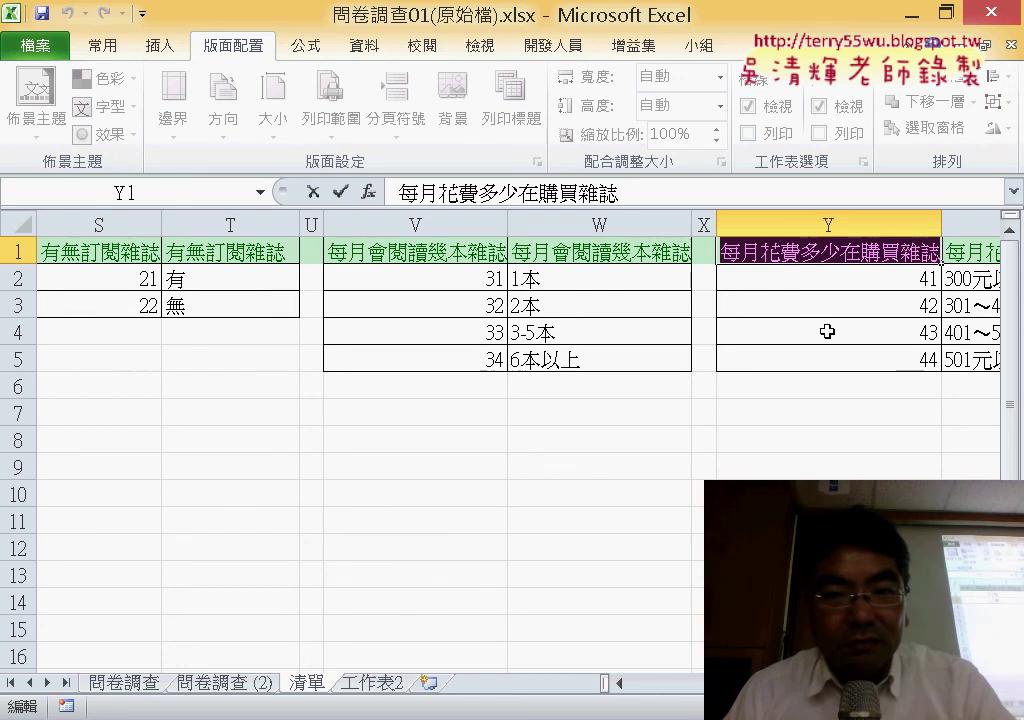
pyautogui.click(780, 305)
pyautogui.moveTo(798, 274)
pyautogui.mouseDown()
pyautogui.moveTo(882, 357)
pyautogui.moveTo(864, 352)
pyautogui.mouseUp()
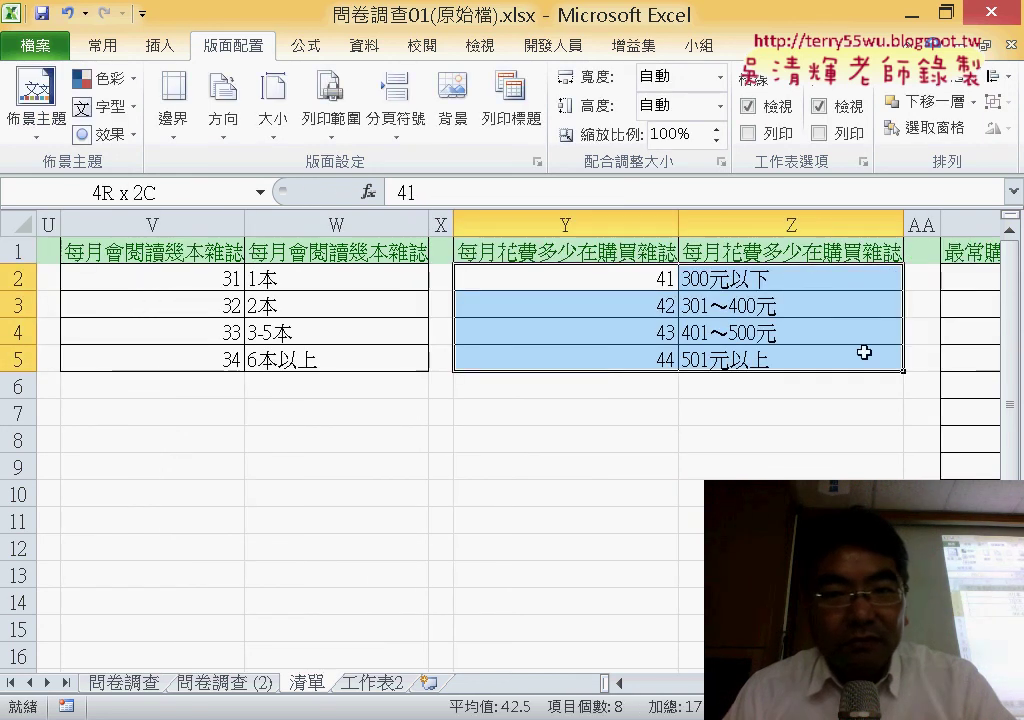
pyautogui.hotkey('ctrl', 'v')
pyautogui.press('Return')
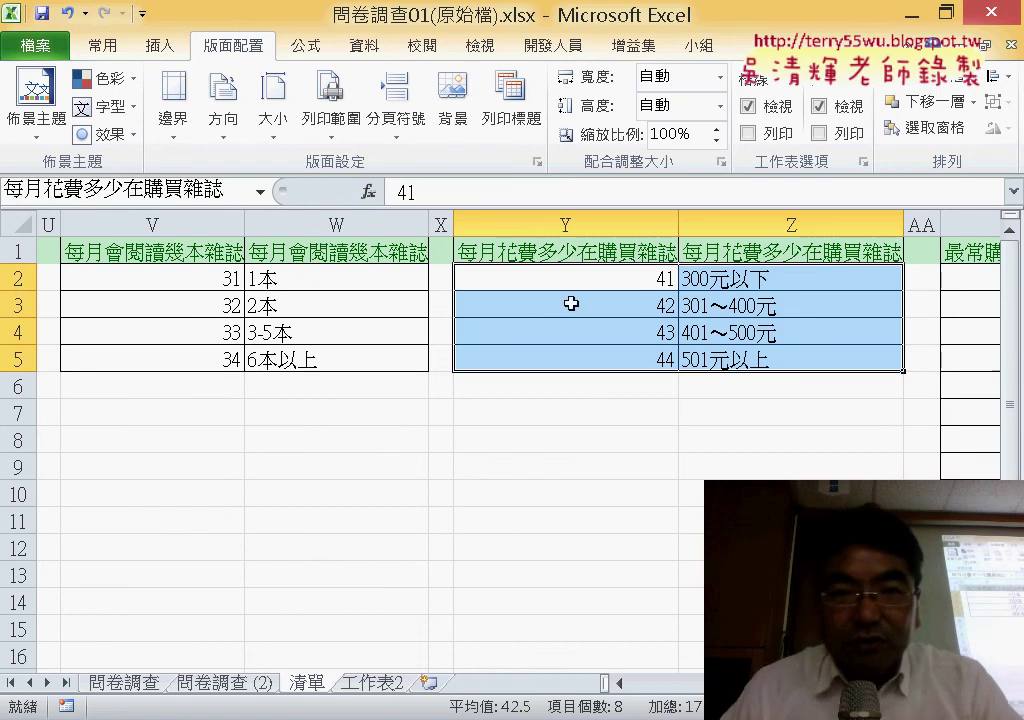
# Name the AB2:AC10 table 最常購買哪一種設計雜誌 from its AB1 header
pyautogui.hscroll(4, 500, 400)
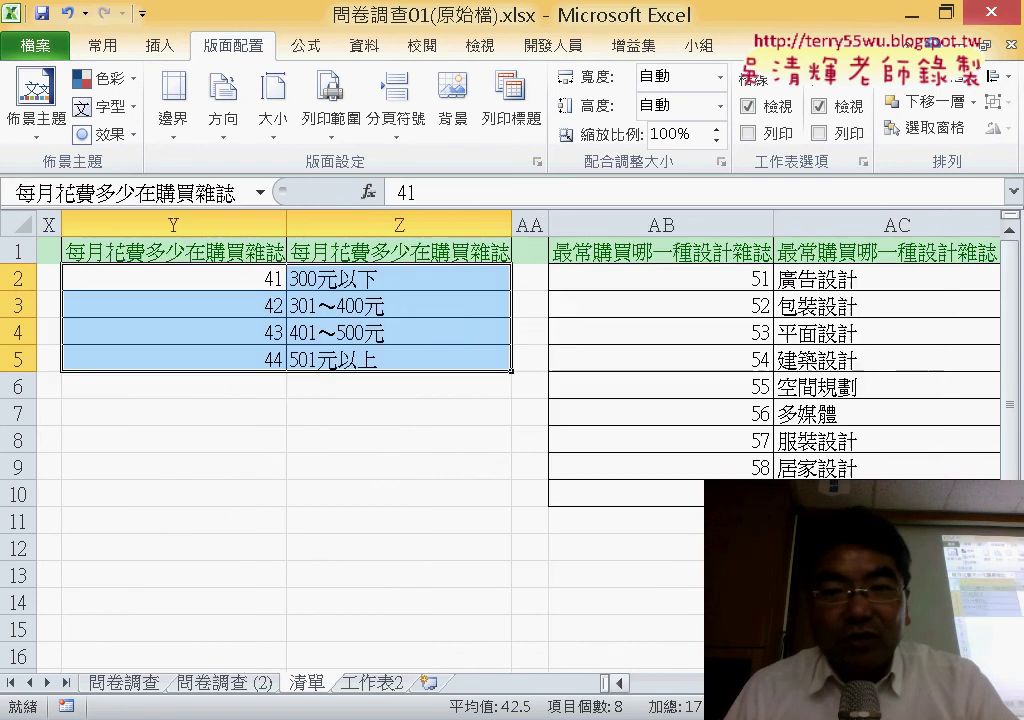
pyautogui.hscroll(3, 500, 400)
pyautogui.hscroll(-3, 500, 400)
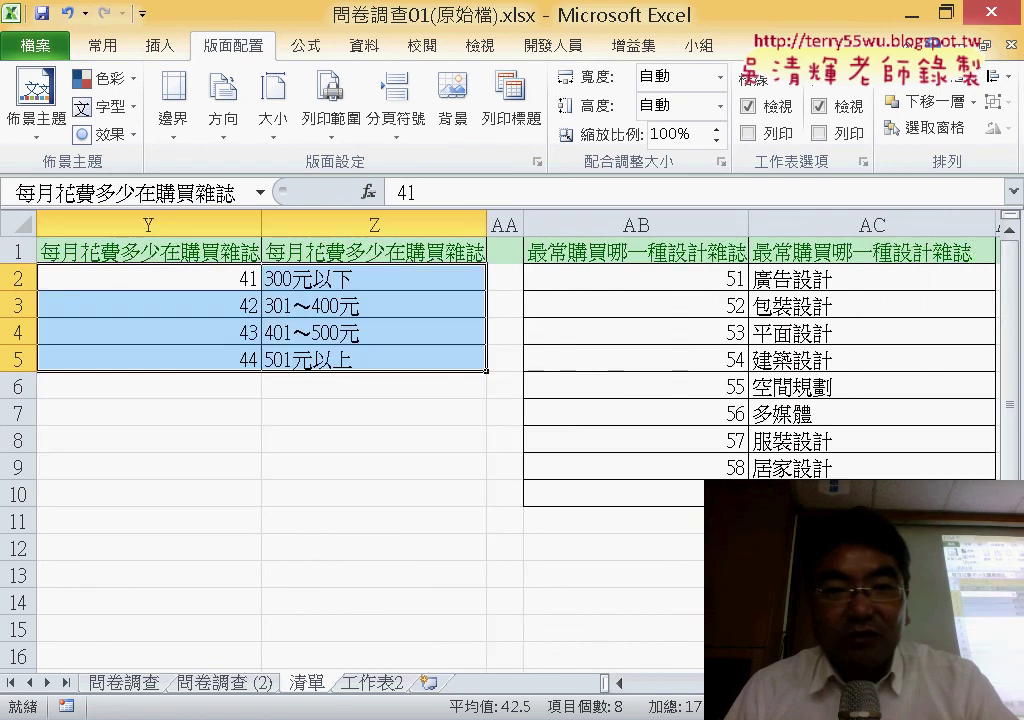
pyautogui.click(671, 250)
pyautogui.hotkey('ctrl', 'c')
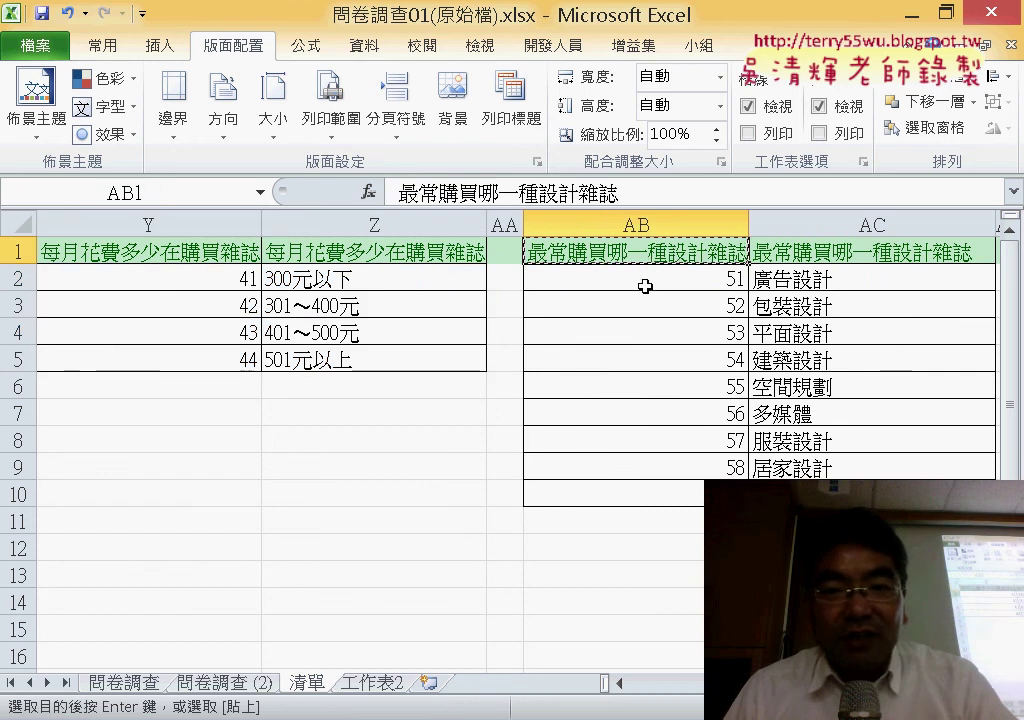
pyautogui.moveTo(647, 282); pyautogui.dragTo(760, 493)
pyautogui.click(171, 188)
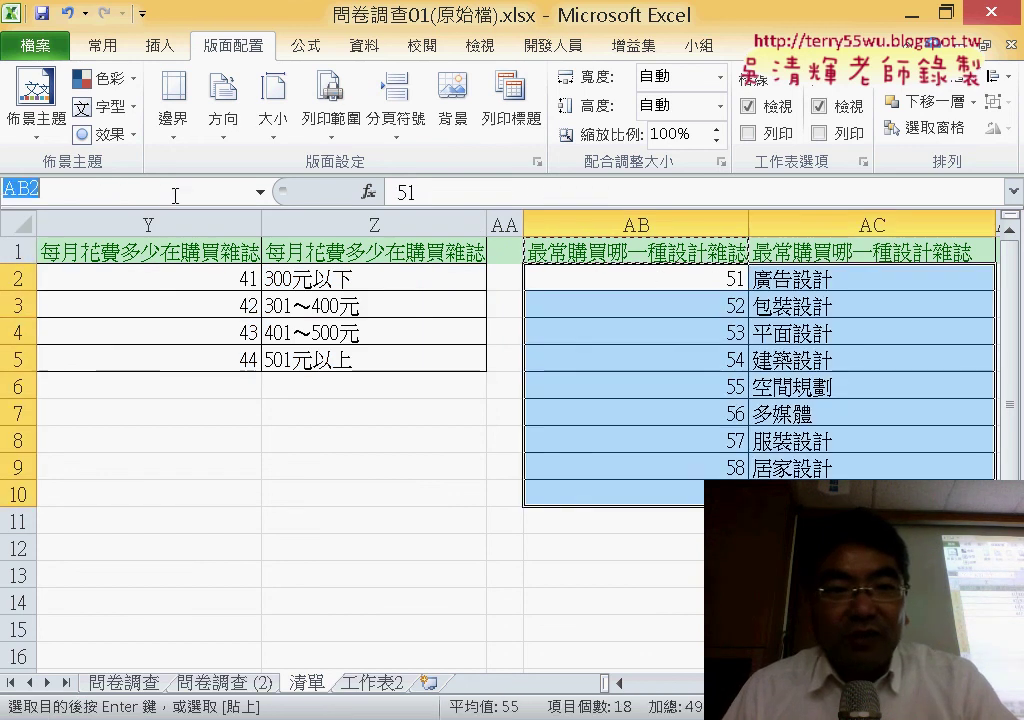
pyautogui.hotkey('ctrl', 'v')
pyautogui.press('Return')
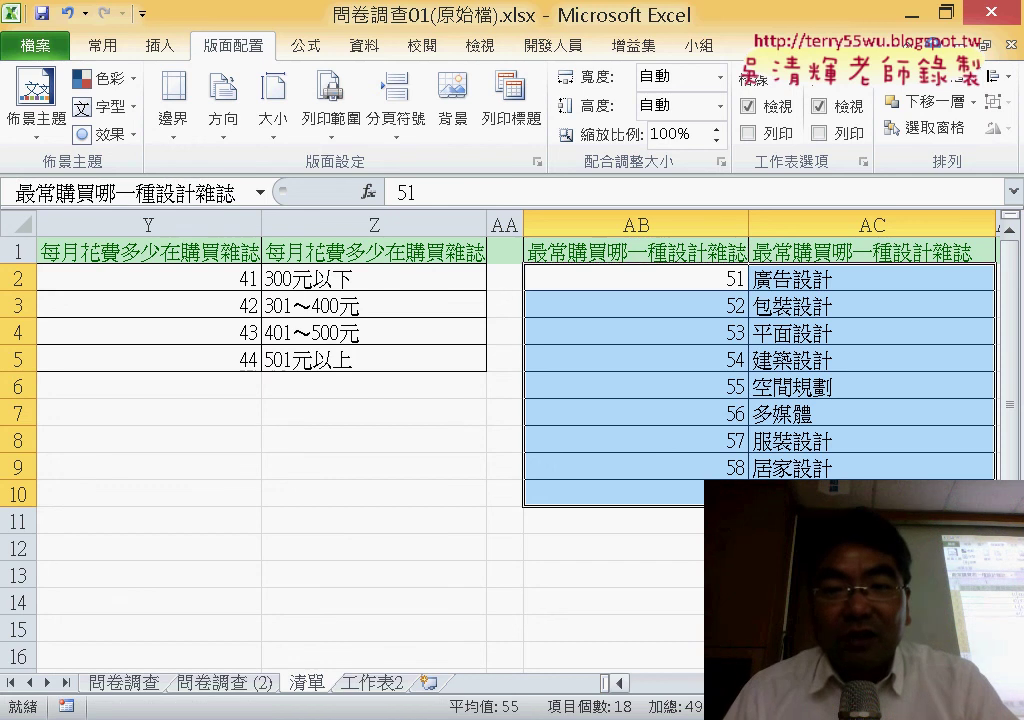
# Name the AE2:AF6 table 會在哪些地方購買 from its AE1 header
pyautogui.hscroll(3, 500, 400)
pyautogui.click(650, 246)
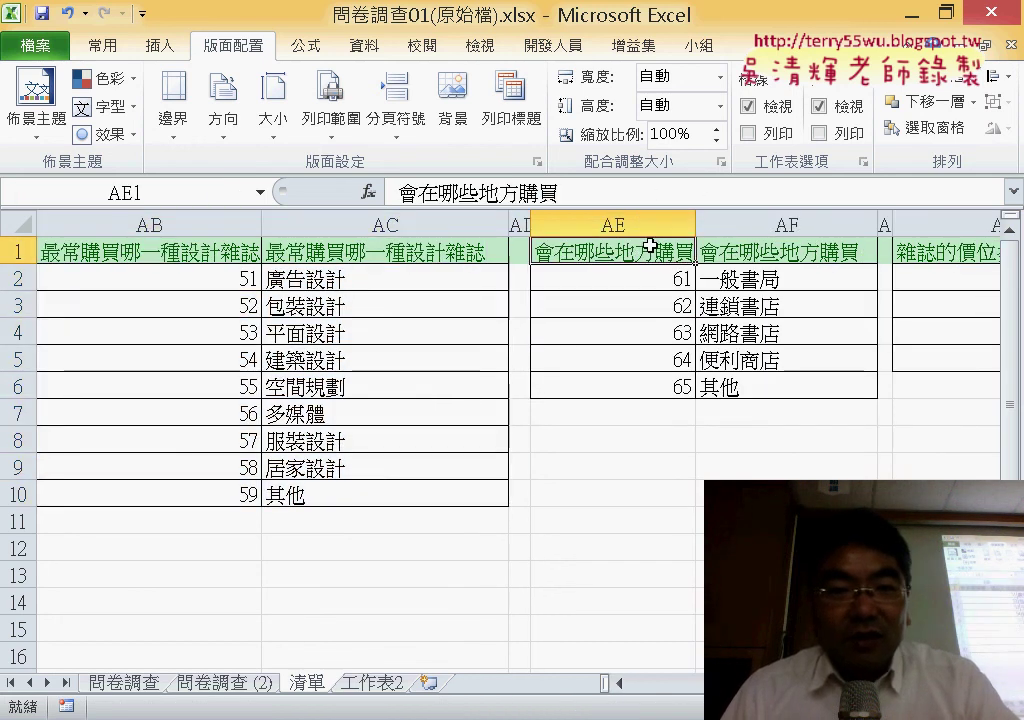
pyautogui.hotkey('ctrl', 'c')
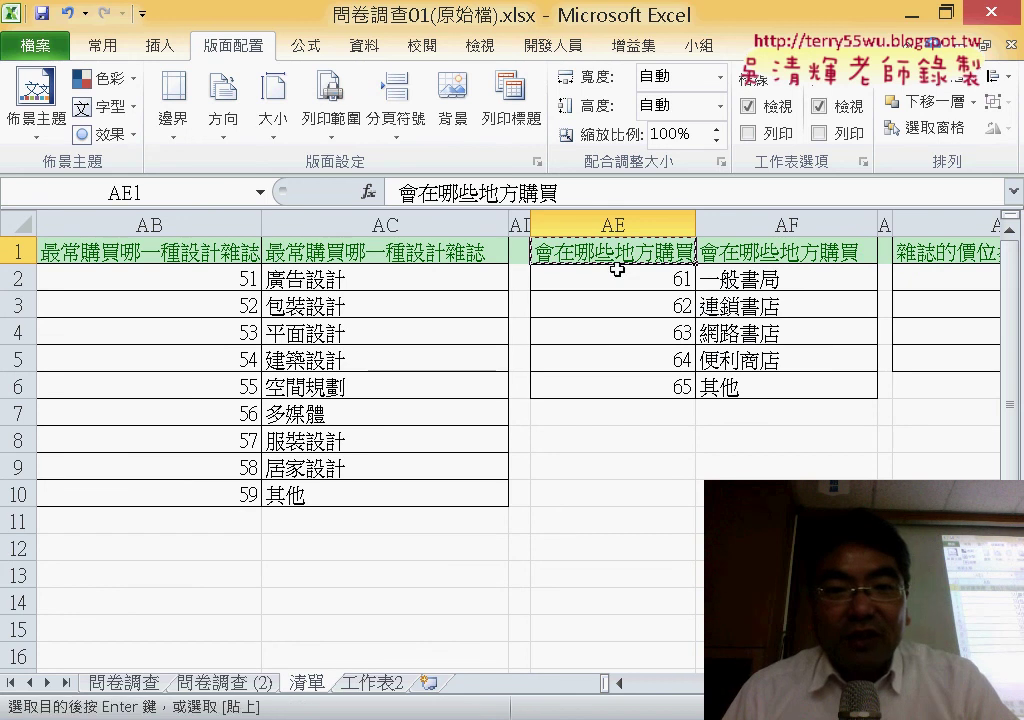
pyautogui.moveTo(617, 270); pyautogui.dragTo(713, 388)
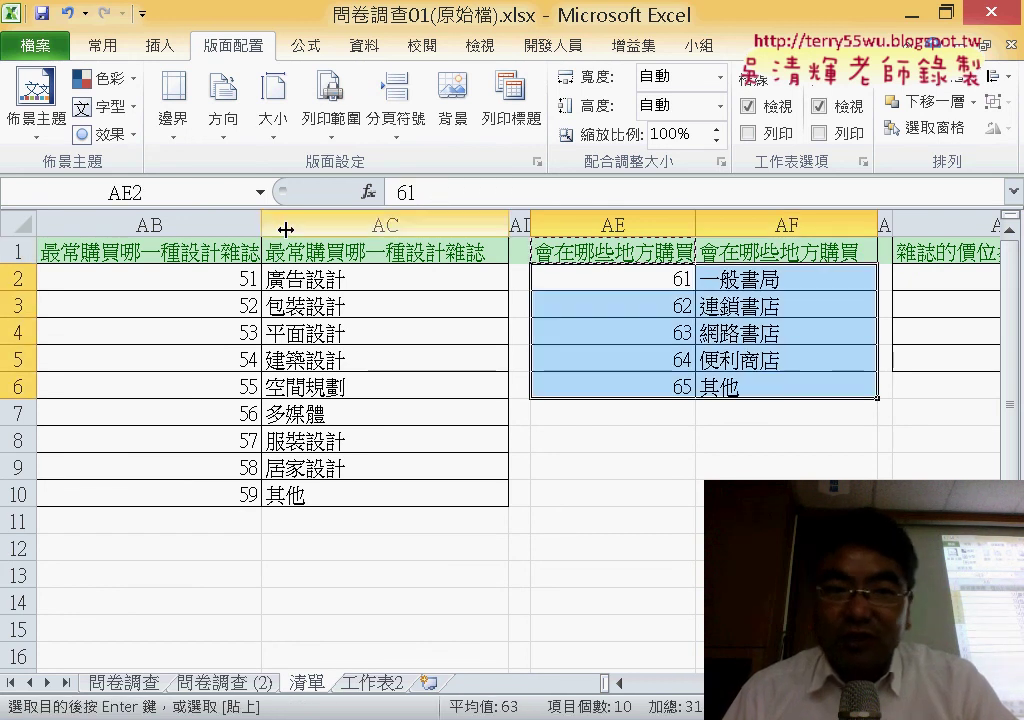
pyautogui.click(183, 193)
pyautogui.hotkey('ctrl', 'v')
pyautogui.press('Return')
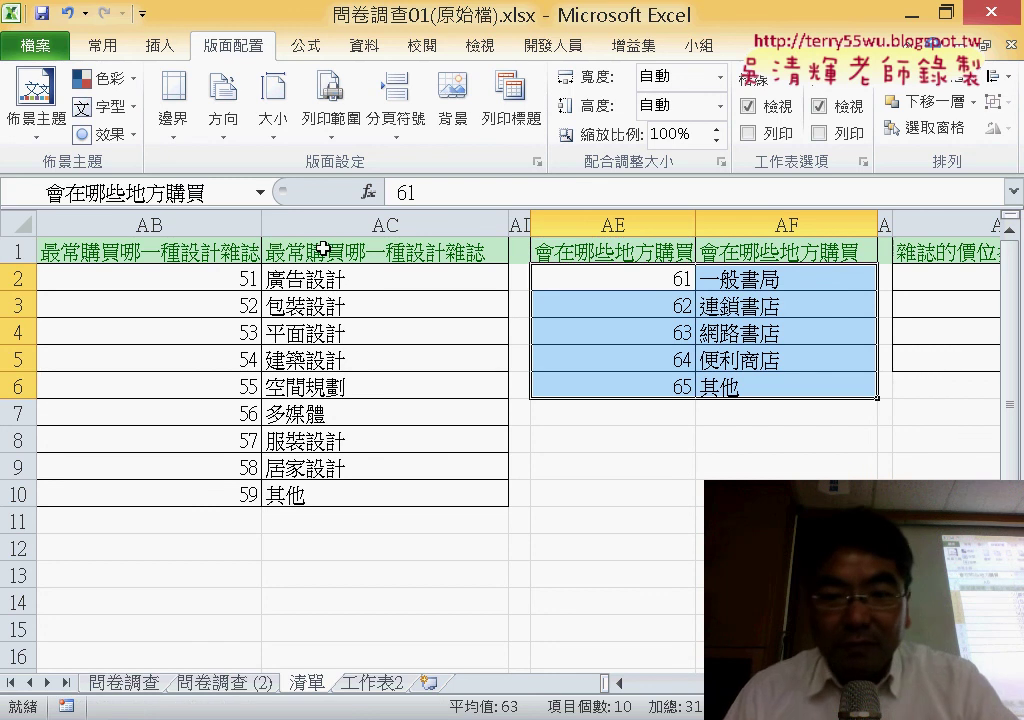
# Name the AH2:AI5 table 雜誌的價位多少才會購買 from its AH1 header
pyautogui.hscroll(3, 385, 359)
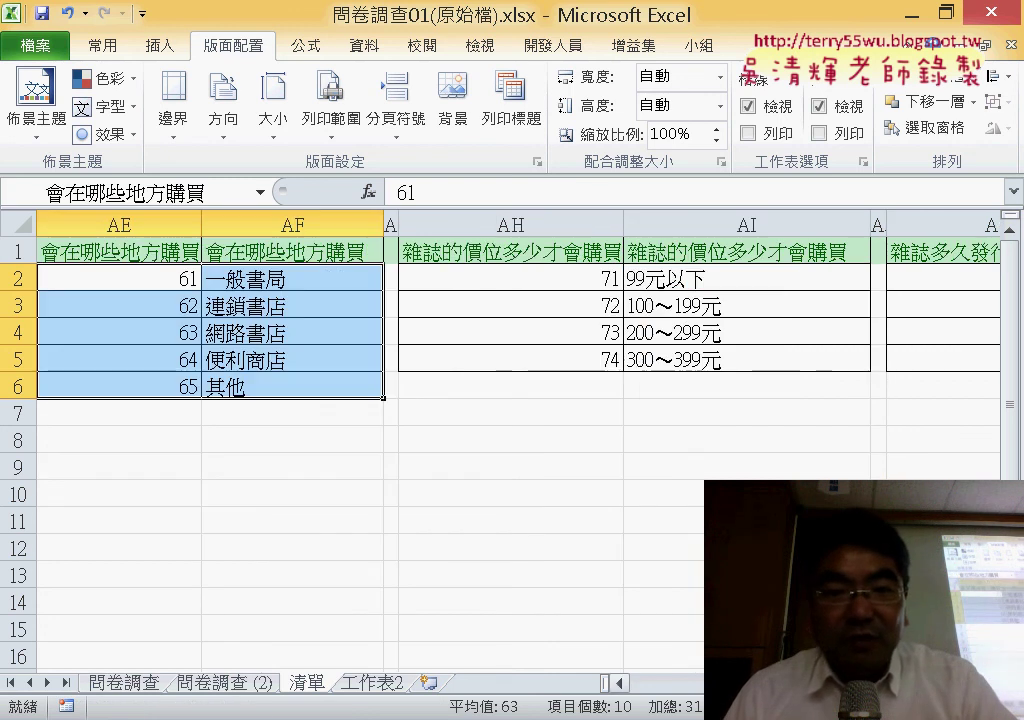
pyautogui.click(548, 262)
pyautogui.hotkey('ctrl', 'c')
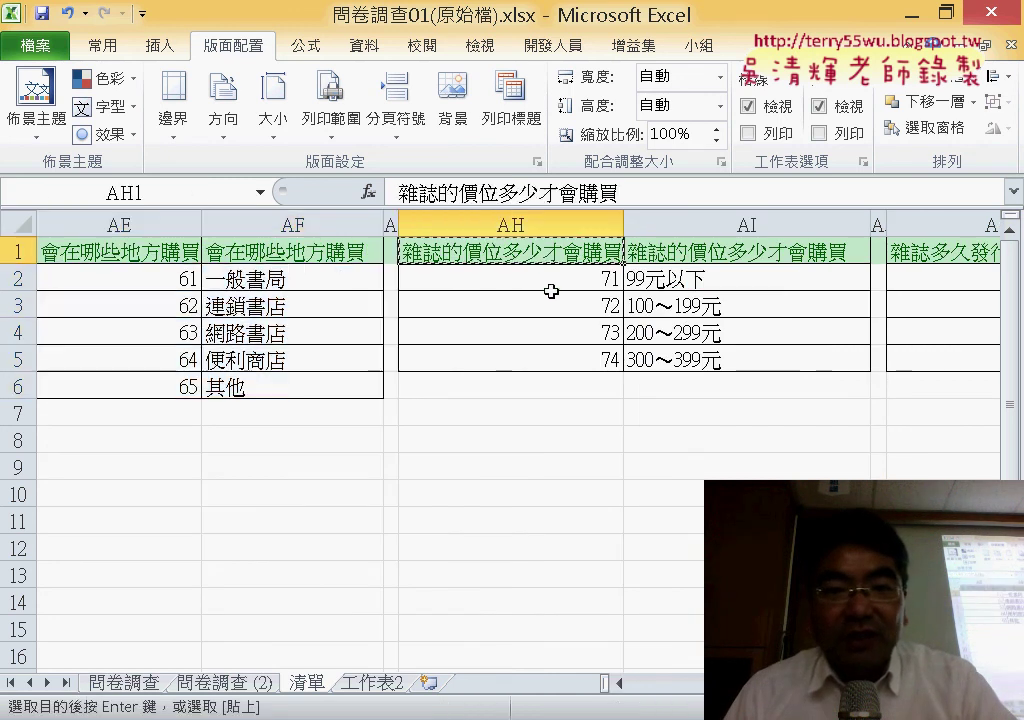
pyautogui.moveTo(551, 289); pyautogui.dragTo(722, 355)
pyautogui.click(185, 187)
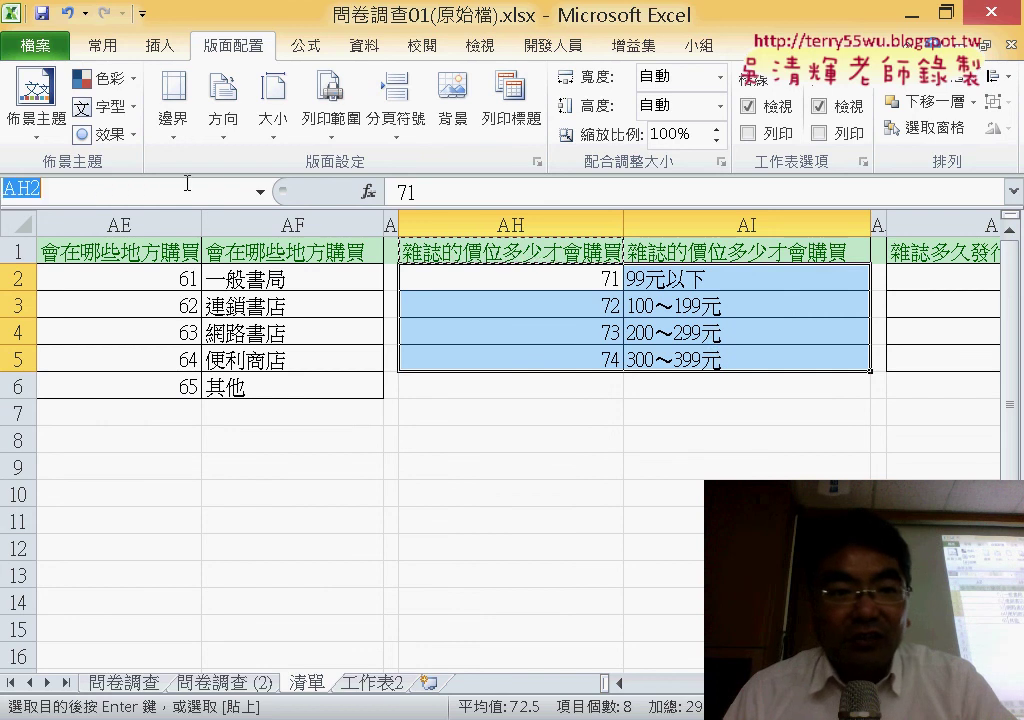
pyautogui.hotkey('ctrl', 'v')
pyautogui.press('Return')
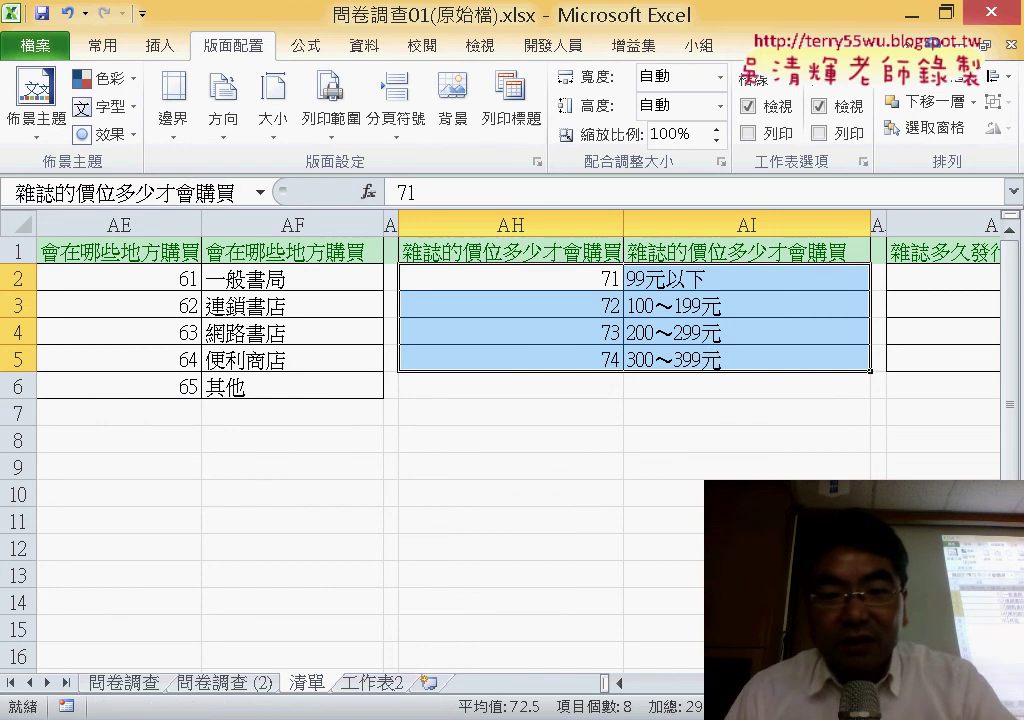
# Name the AK2:AL5 frequency table 雜誌多久發行一次比較好
pyautogui.hscroll(3, 500, 300)
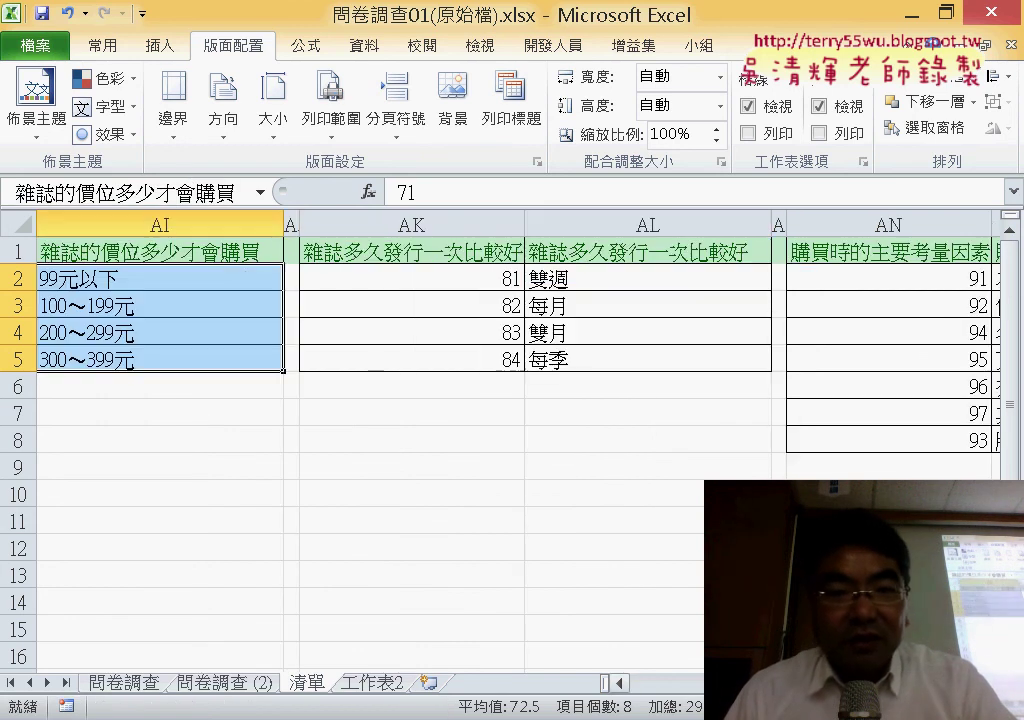
pyautogui.click(459, 251)
pyautogui.hotkey('ctrl', 'c')
pyautogui.moveTo(427, 283); pyautogui.dragTo(608, 353)
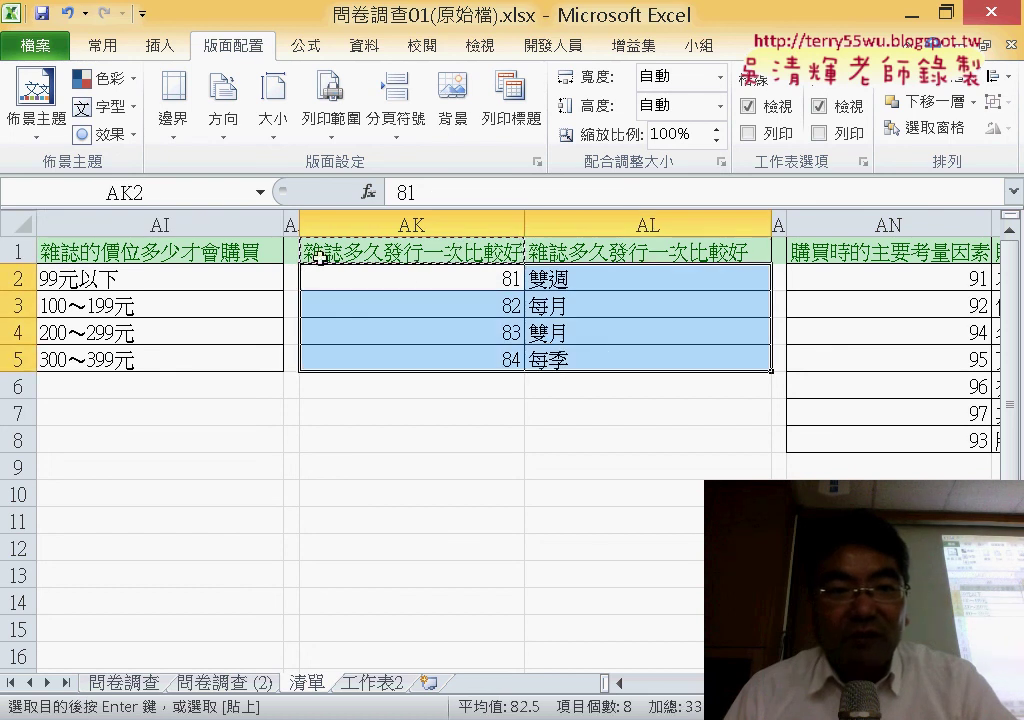
pyautogui.click(201, 193)
pyautogui.hotkey('ctrl', 'v')
pyautogui.press('Return')
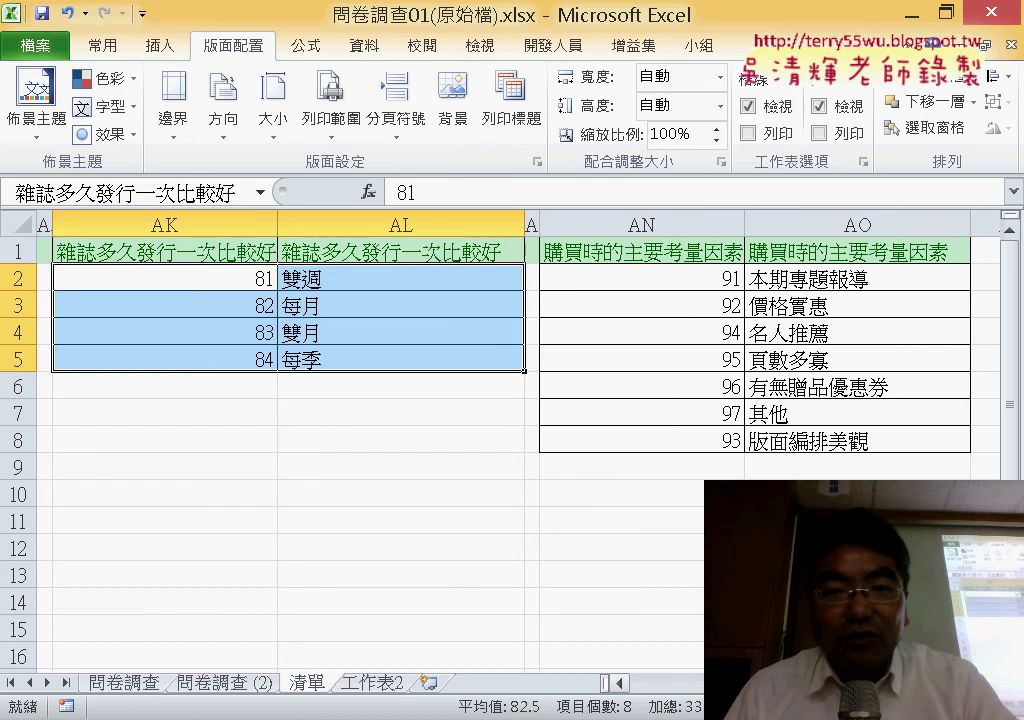
# Name the AN2:AO8 table 購買時的主要考量因素, then return to 問卷調查 (2)
pyautogui.hscroll(1, 680, 300)
pyautogui.click(688, 248)
pyautogui.hotkey('ctrl', 'c')
pyautogui.moveTo(690, 280); pyautogui.dragTo(741, 437)
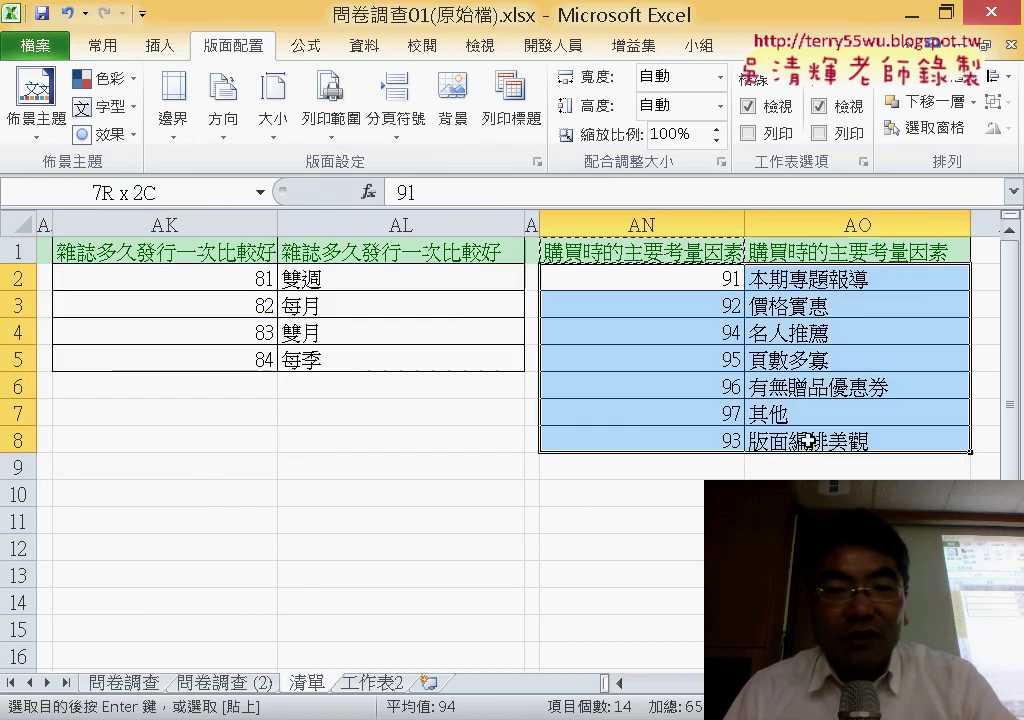
pyautogui.click(228, 191)
pyautogui.hotkey('ctrl', 'v')
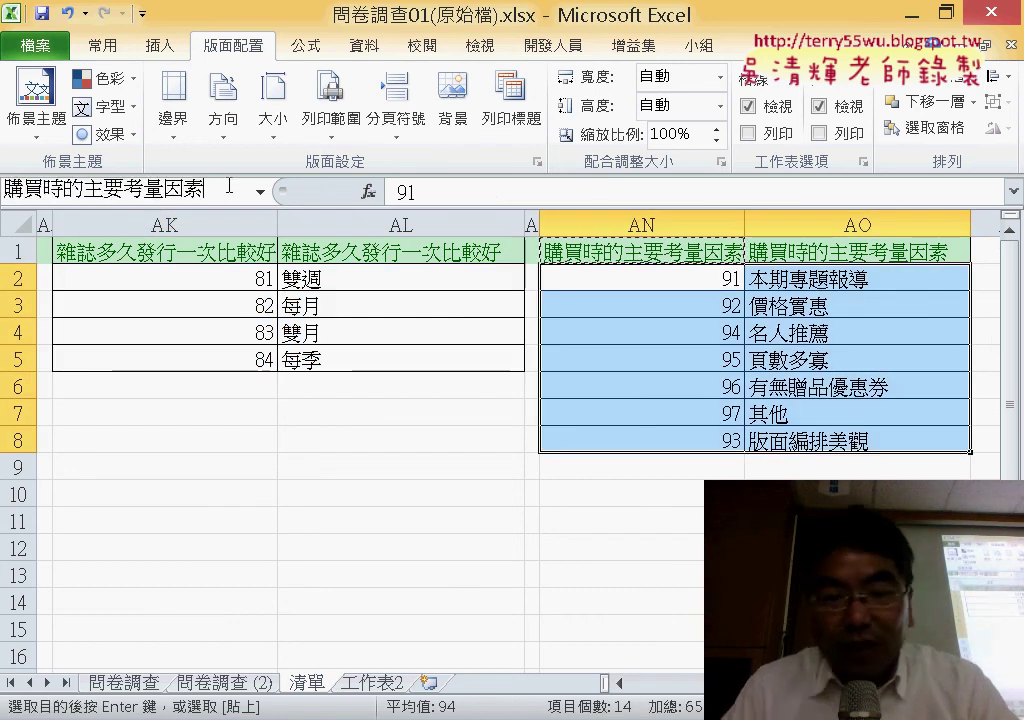
pyautogui.press('Return')
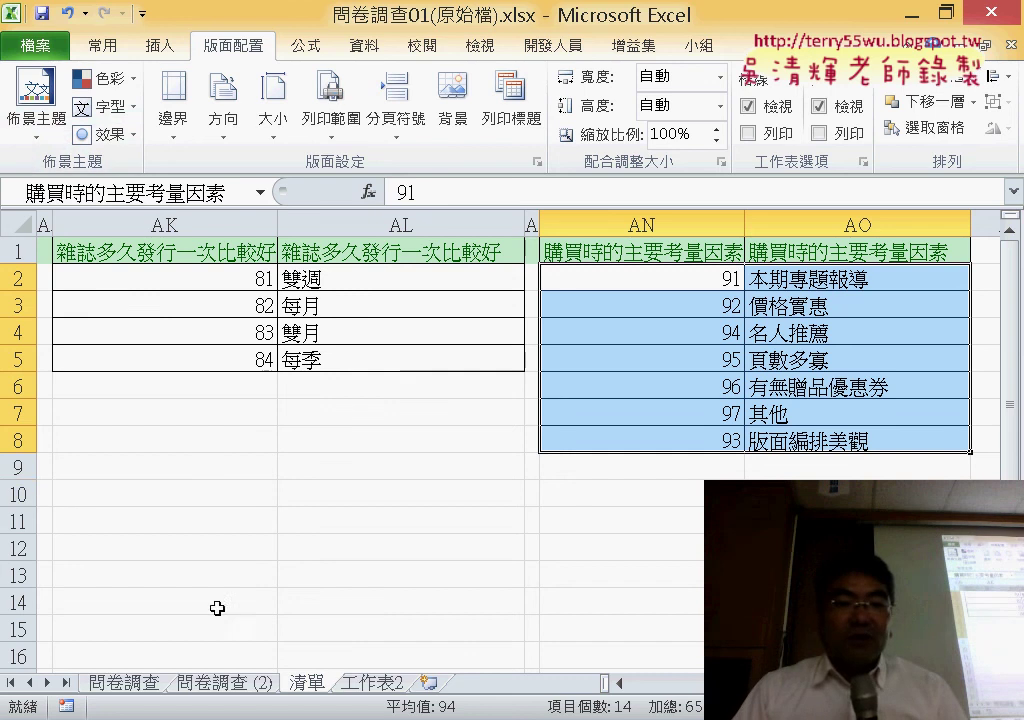
pyautogui.click(224, 682)
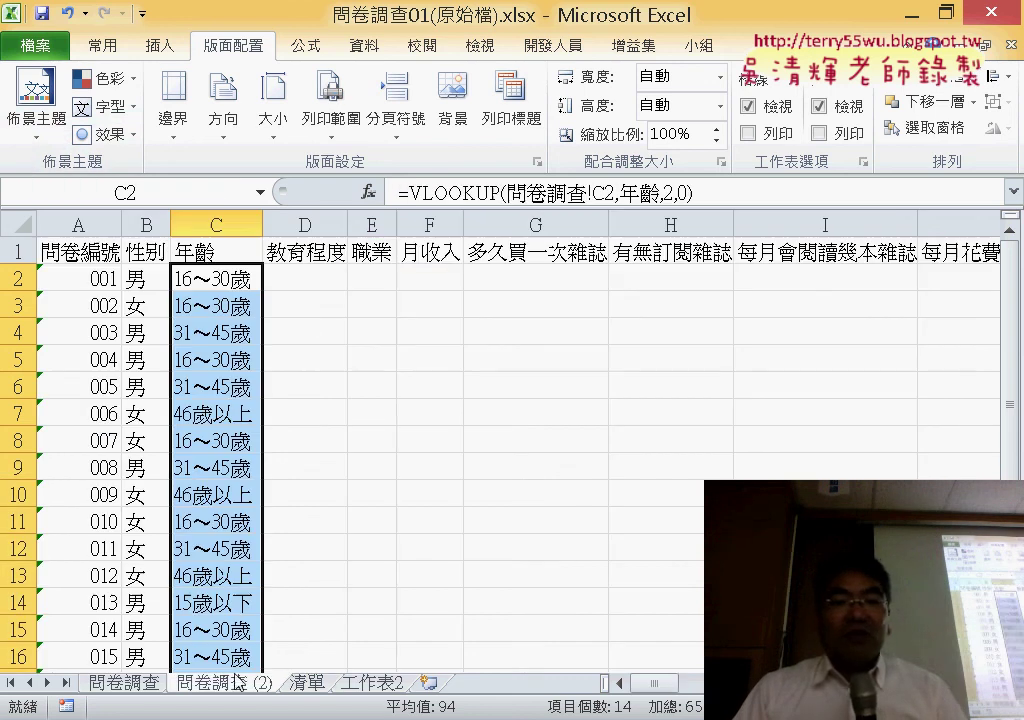
# Start a VLOOKUP in D2 using 問卷調查!D2 as the lookup value
pyautogui.click(331, 267)
pyautogui.click(375, 199)
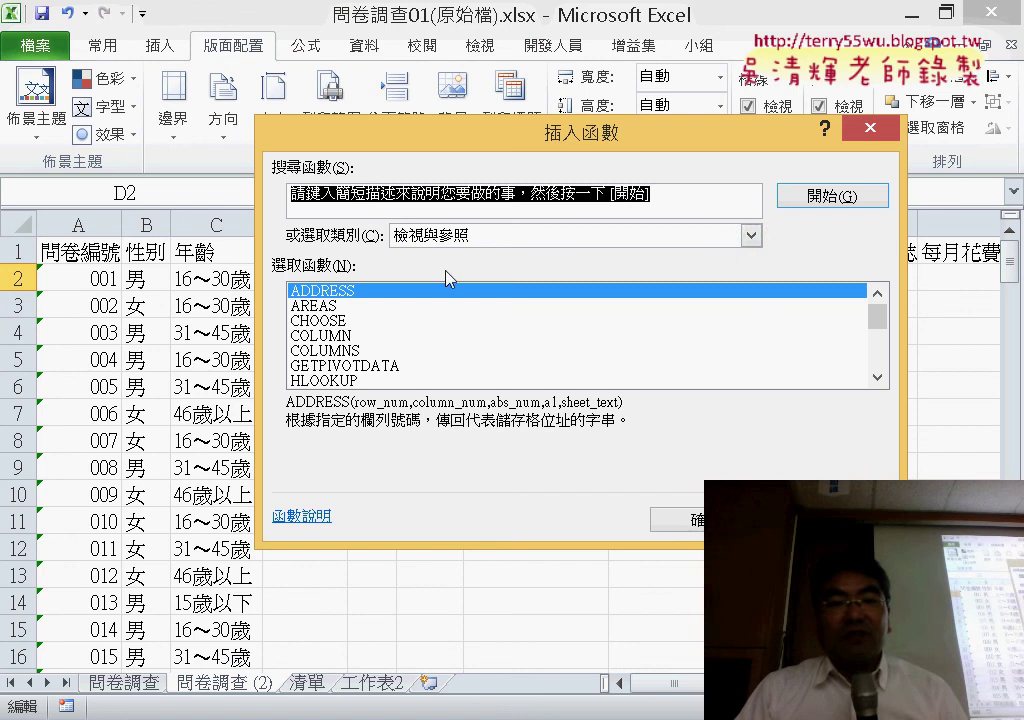
pyautogui.moveTo(895, 314); pyautogui.dragTo(884, 364)
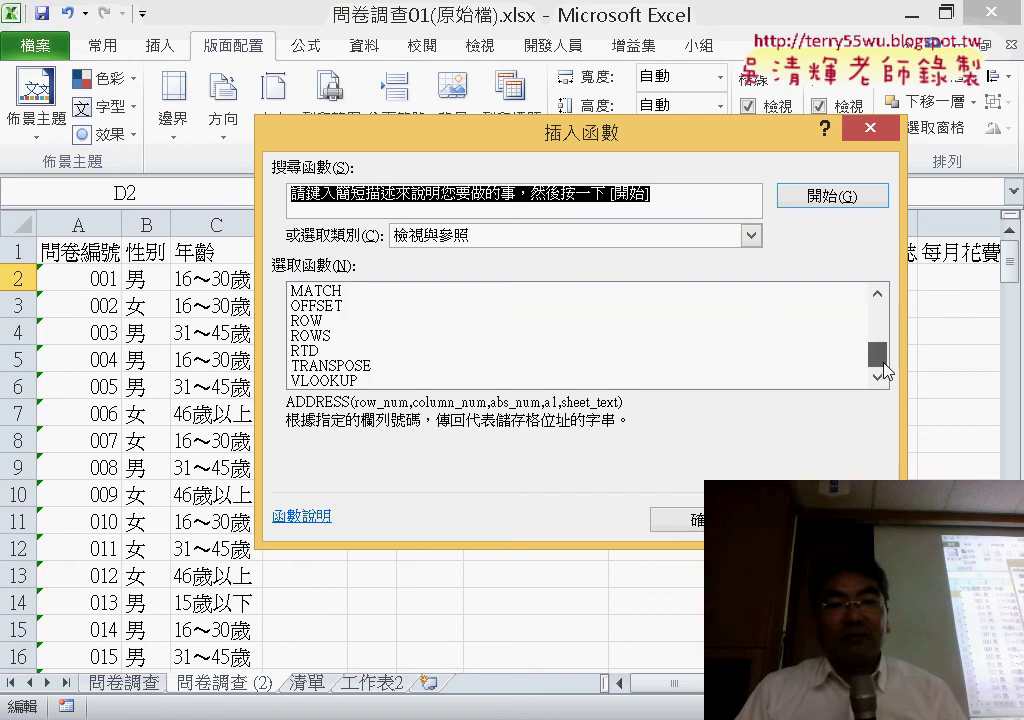
pyautogui.doubleClick(437, 381)
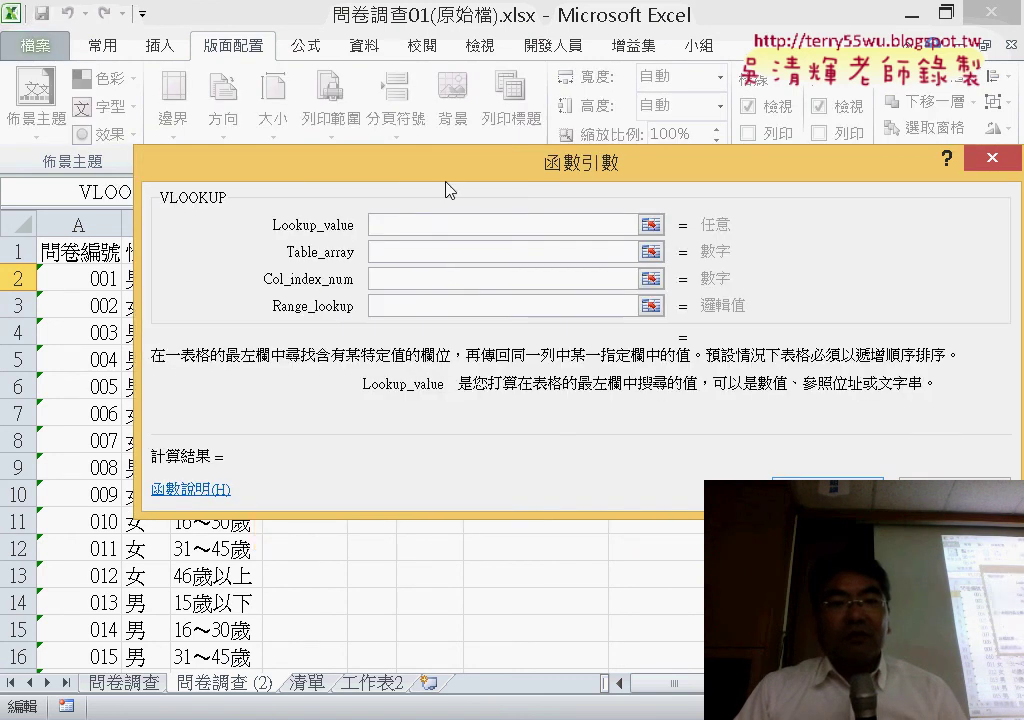
pyautogui.moveTo(447, 190); pyautogui.dragTo(533, 328)
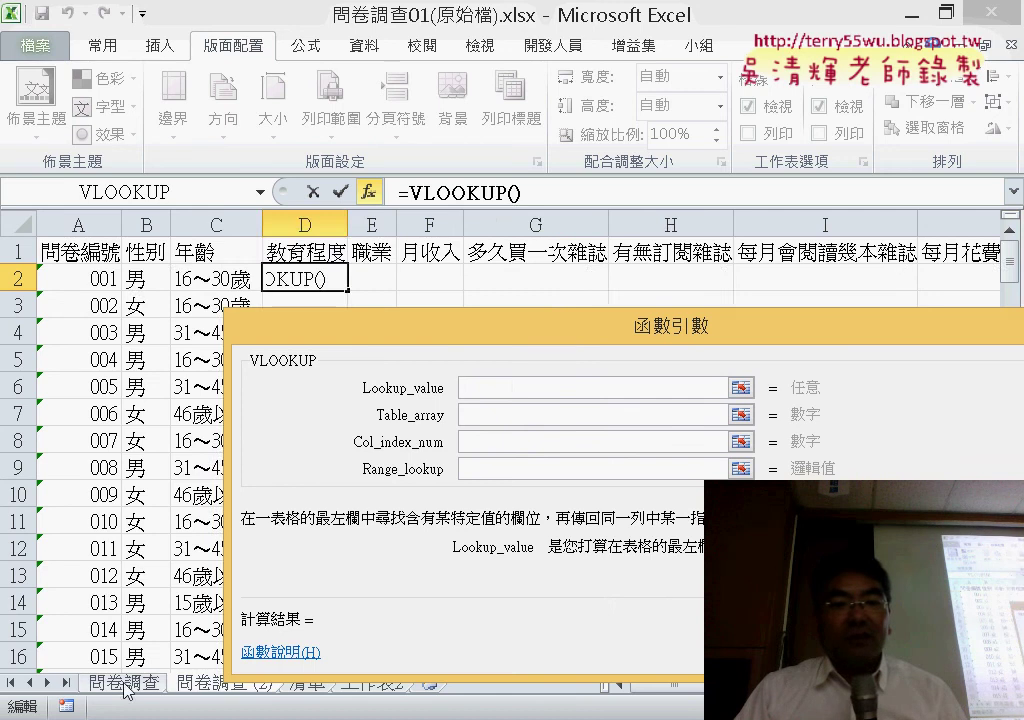
pyautogui.click(125, 684)
pyautogui.click(258, 281)
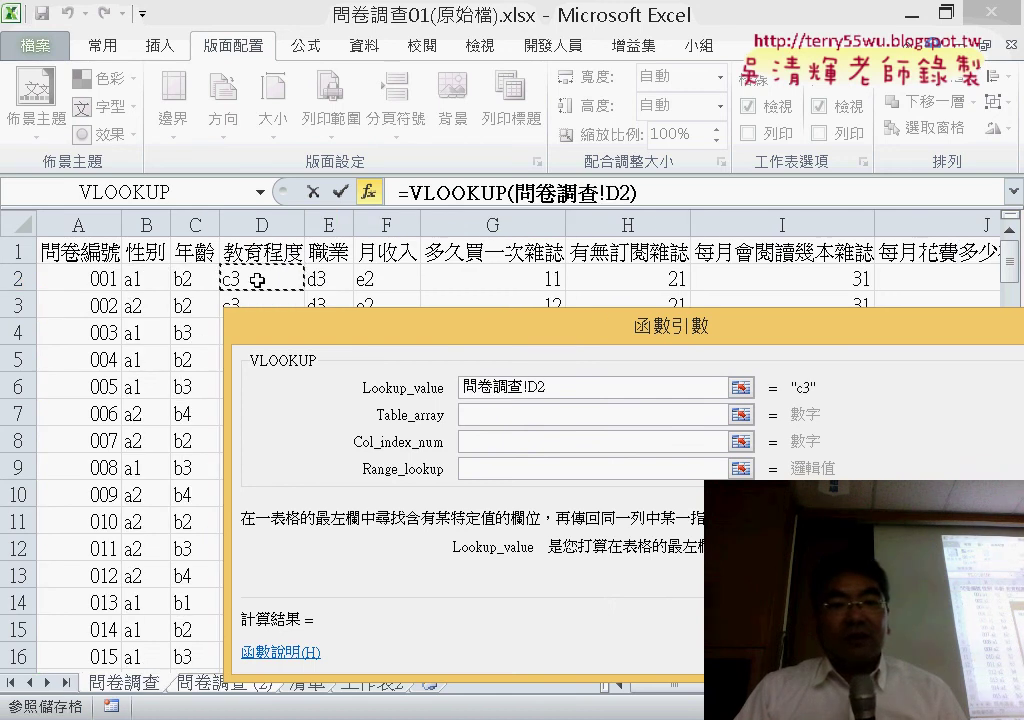
# Finish the VLOOKUP with the 教育程度 name, column 2 and exact match 0
pyautogui.click(507, 410)
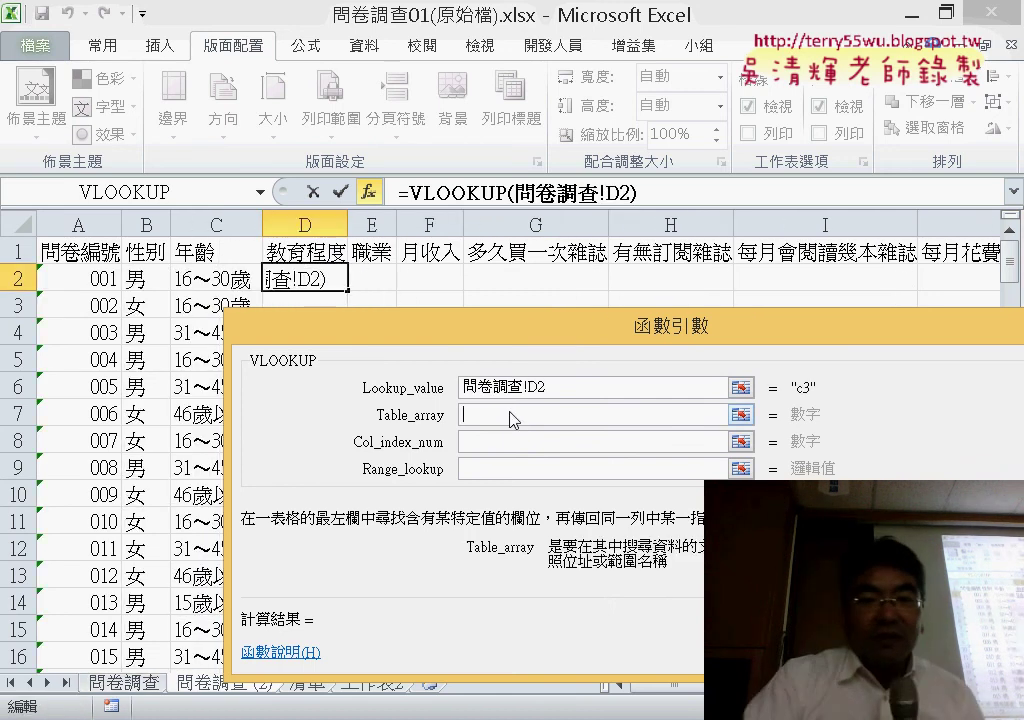
pyautogui.press('F3')
pyautogui.click(503, 386)
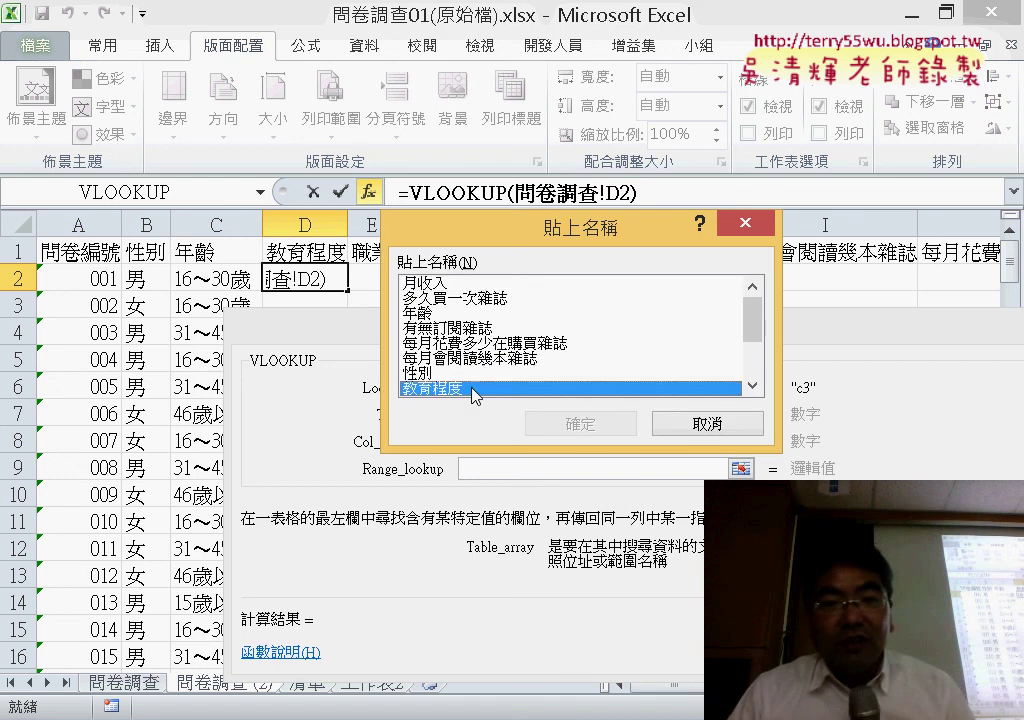
pyautogui.moveTo(763, 318)
pyautogui.mouseDown()
pyautogui.moveTo(763, 354)
pyautogui.moveTo(761, 274)
pyautogui.mouseUp()
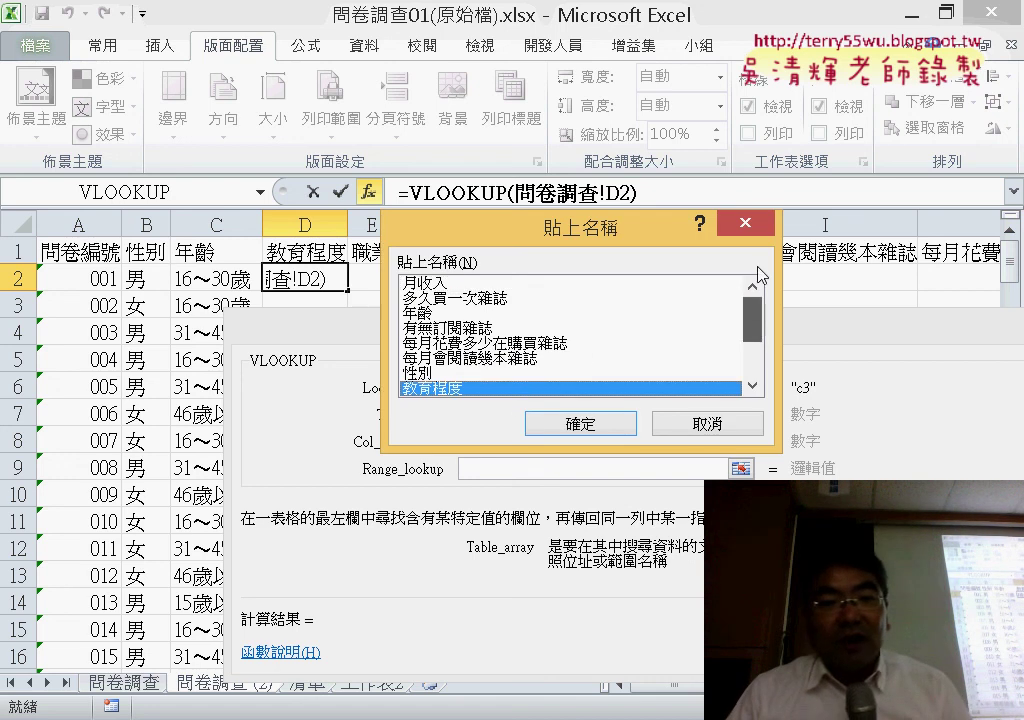
pyautogui.doubleClick(496, 389)
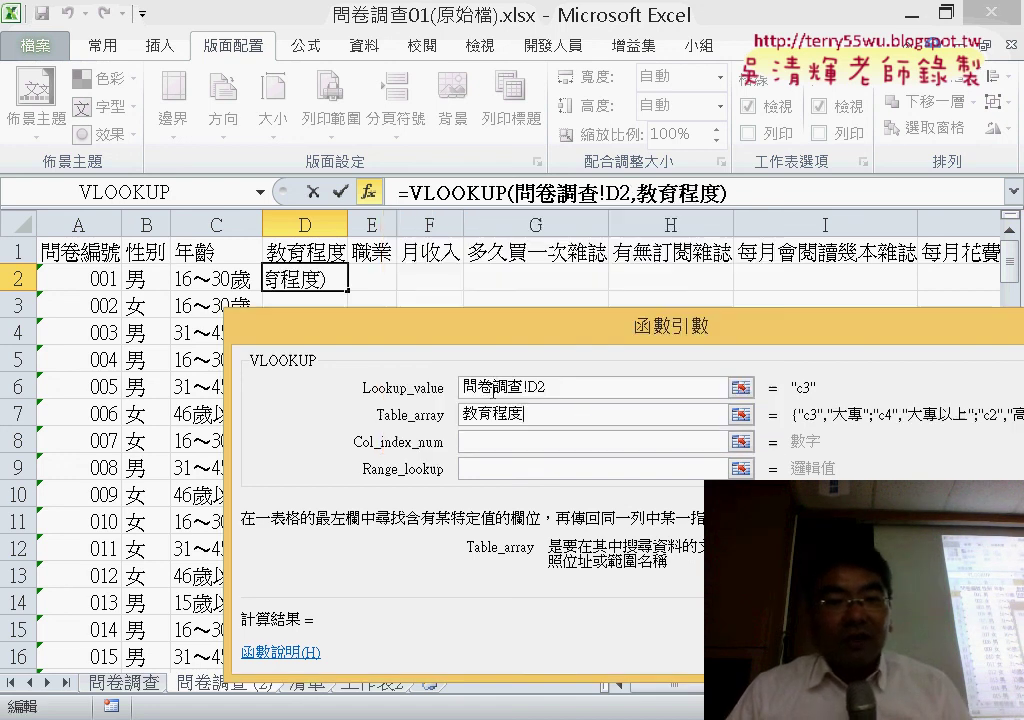
pyautogui.click(497, 441)
pyautogui.write('2')
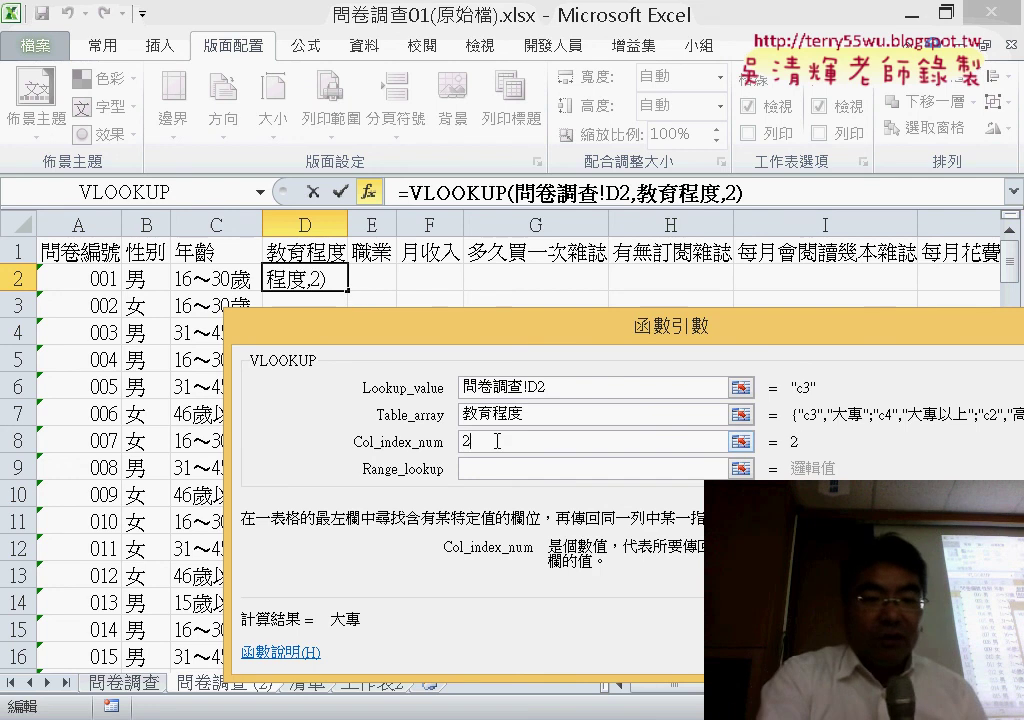
pyautogui.press('Tab')
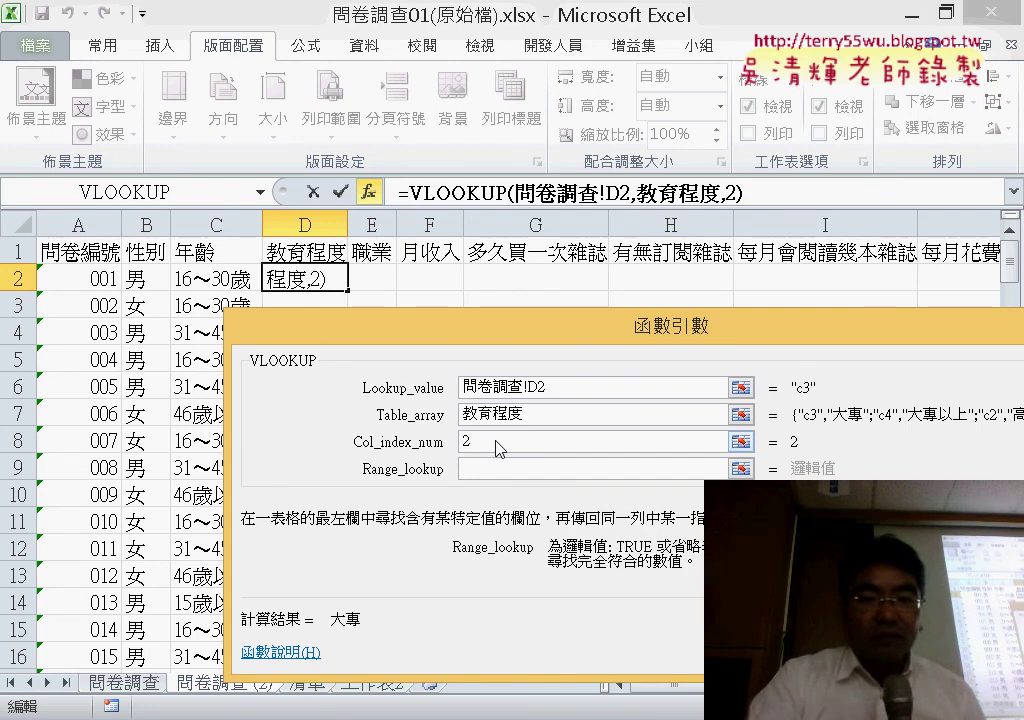
pyautogui.write(',0')
pyautogui.press('Return')
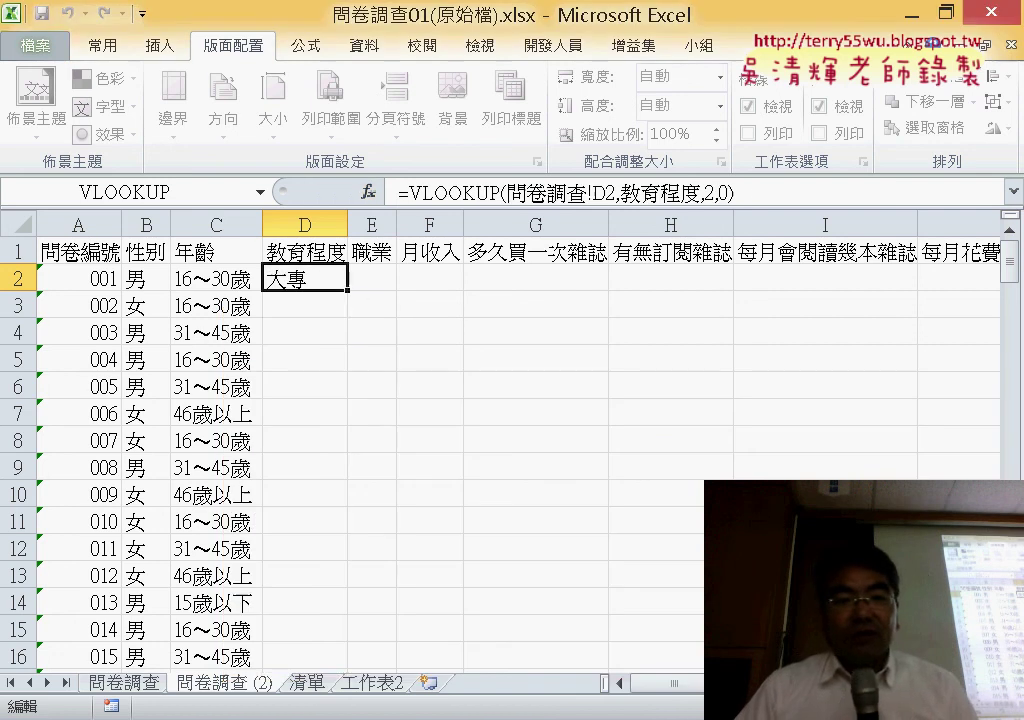
# Fill D2's education VLOOKUP down to D16, then compare the B2, C2 and D2 formulas
pyautogui.doubleClick(348, 290)
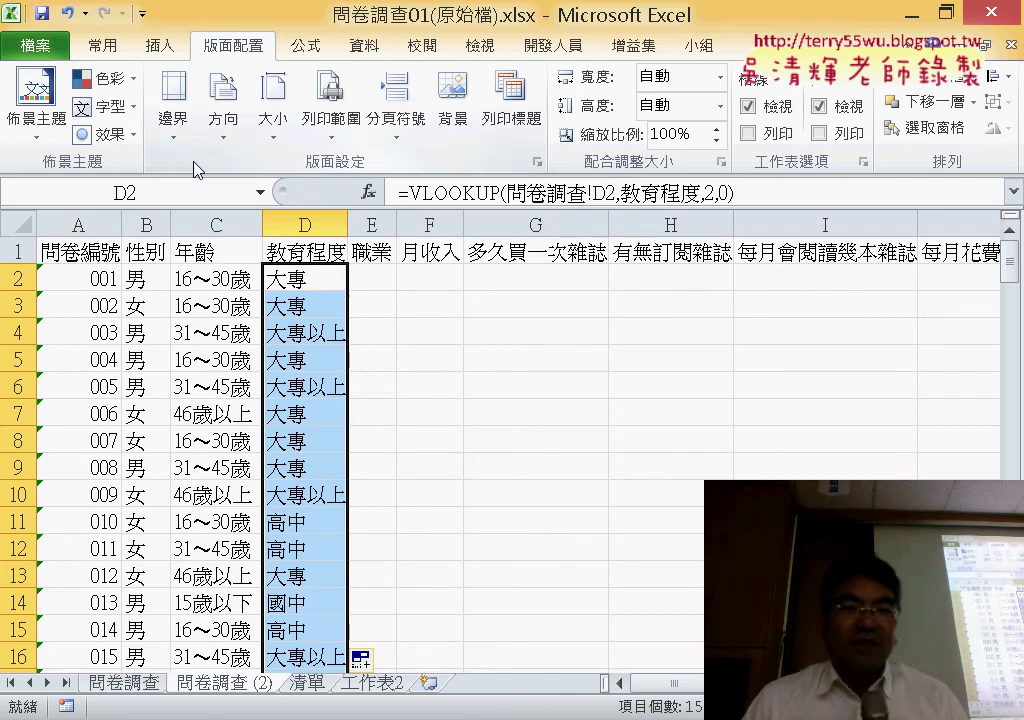
pyautogui.click(153, 283)
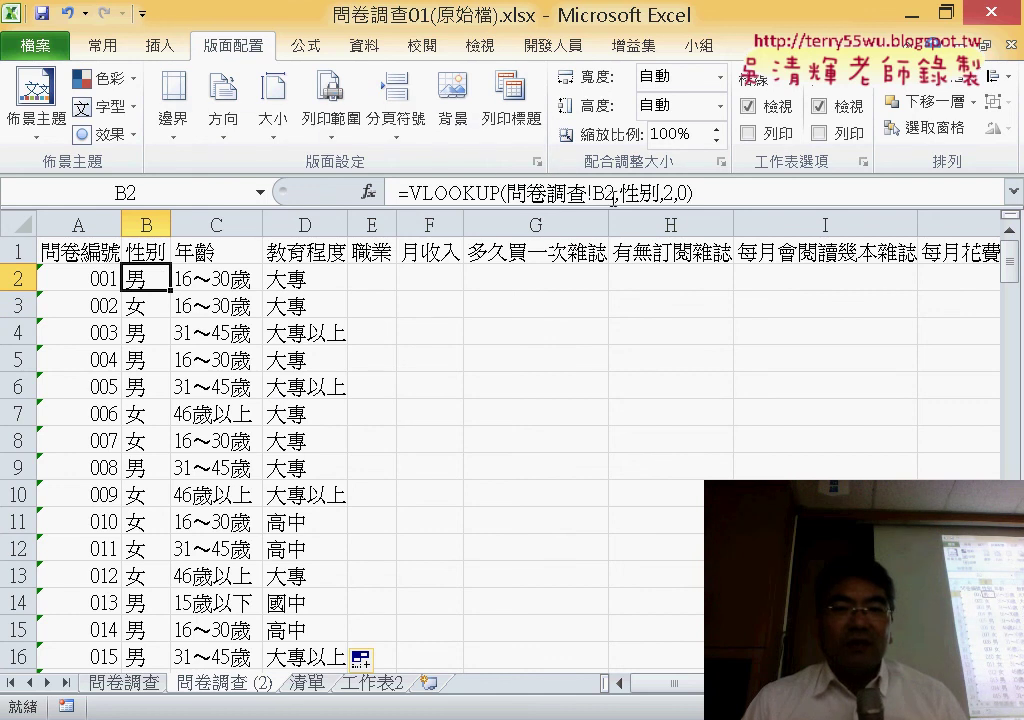
pyautogui.click(218, 280)
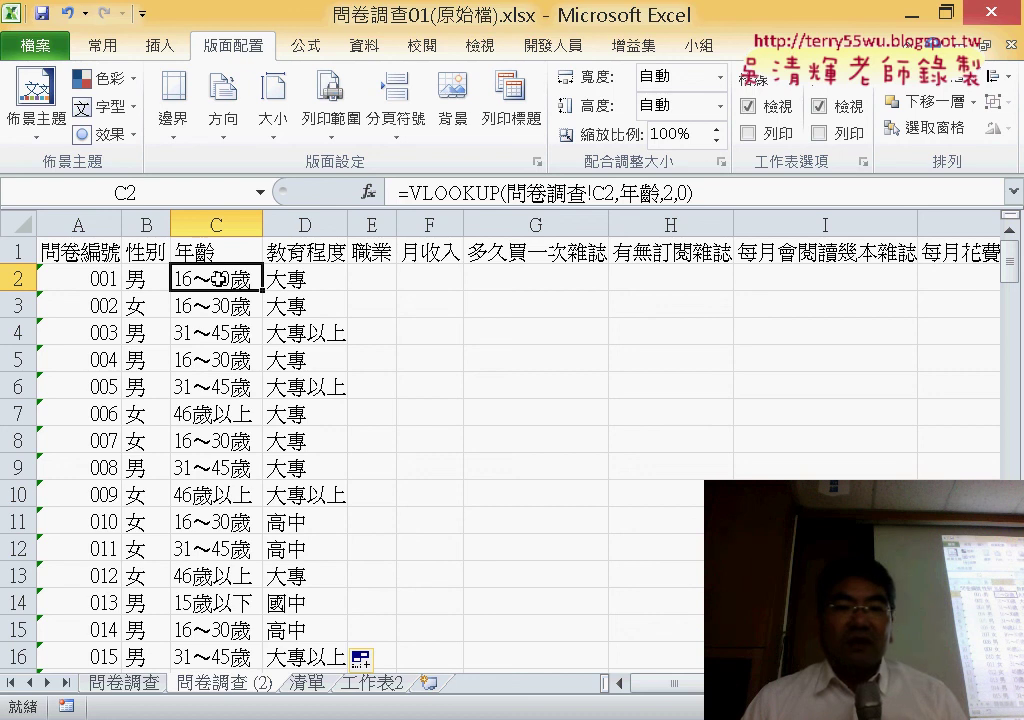
pyautogui.click(295, 281)
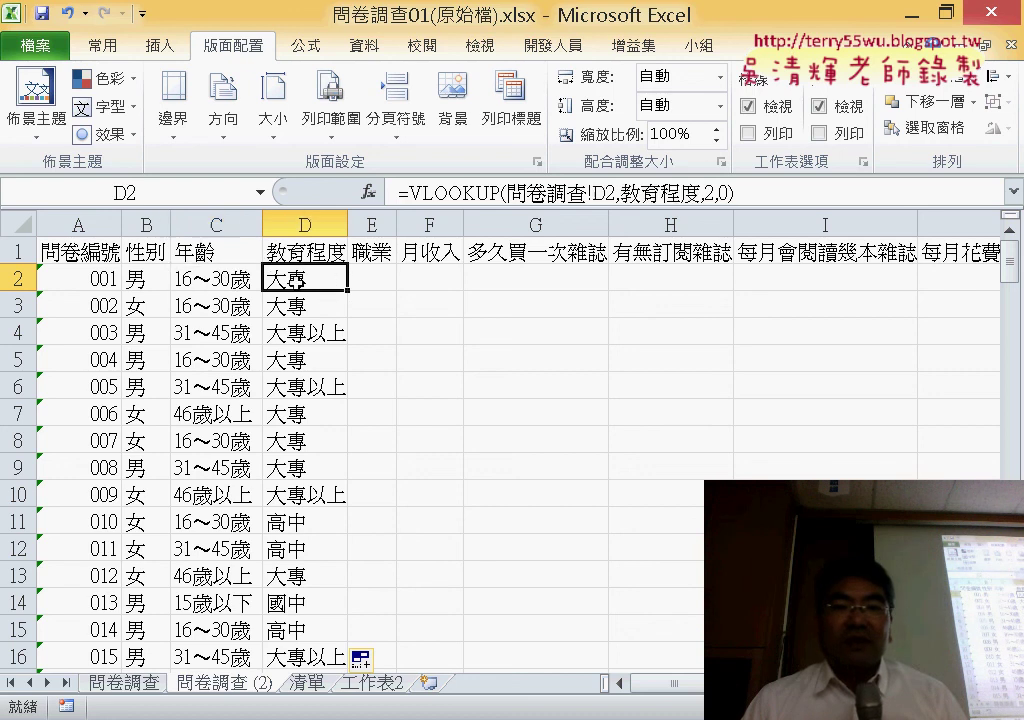
pyautogui.click(151, 275)
pyautogui.click(275, 273)
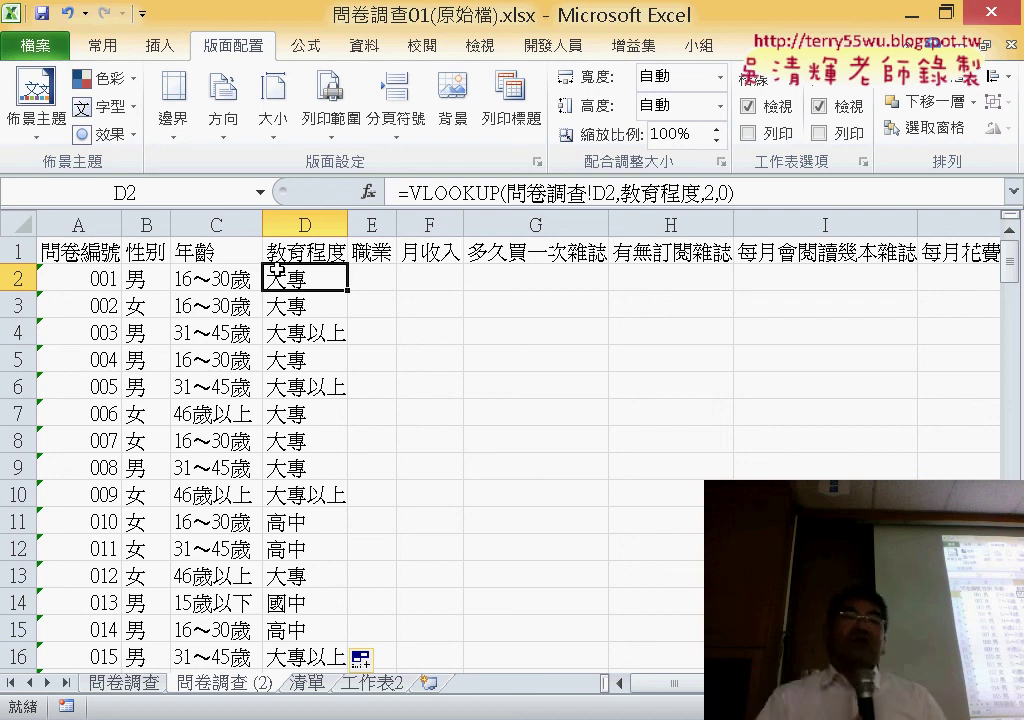
pyautogui.click(160, 283)
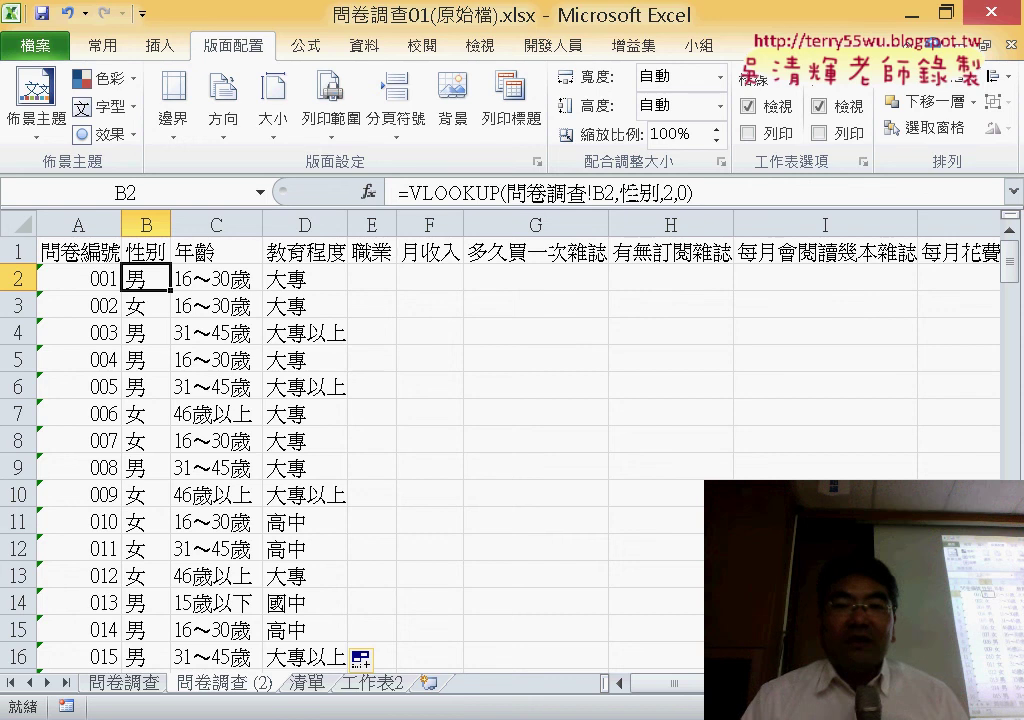
# Edit B2's formula in the formula bar so the 性別 table name is highlighted
pyautogui.doubleClick(628, 193)
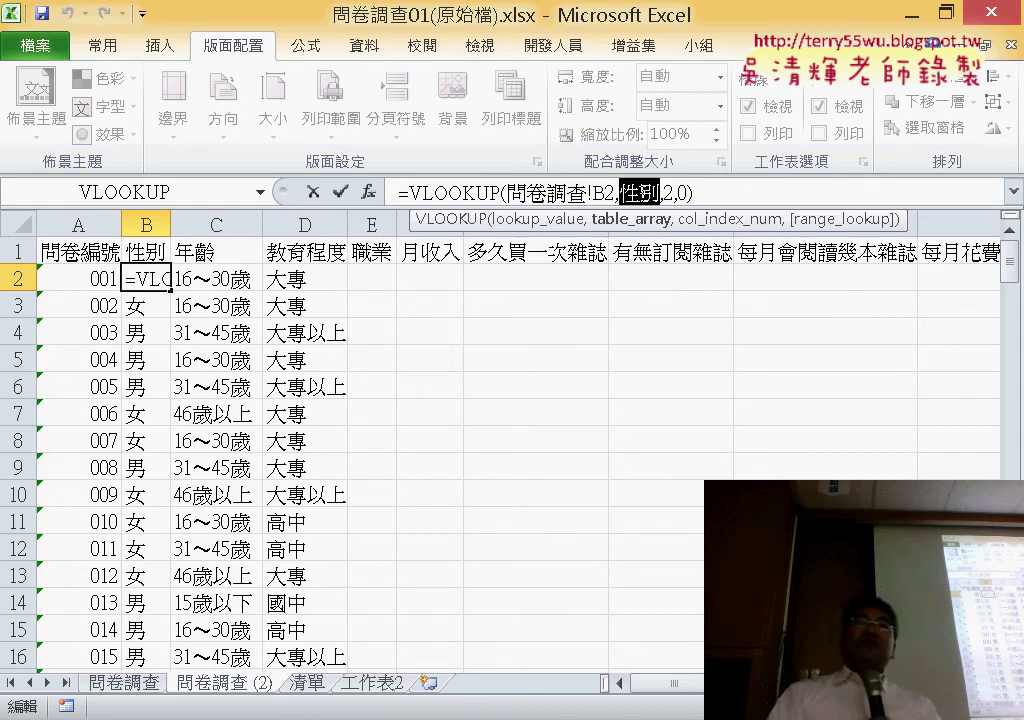